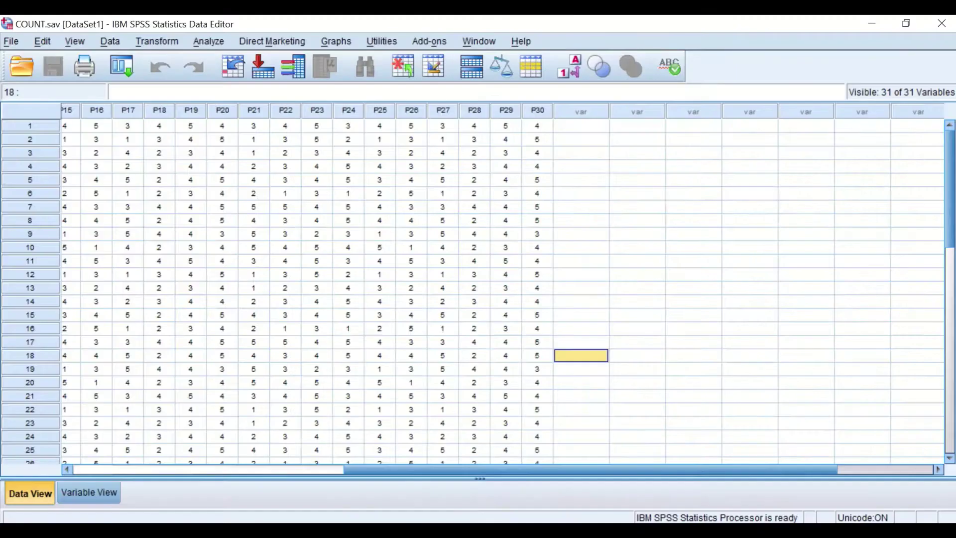
Examine the responses to all 30 items across variables P1 to P30 in the COUNT.sav dataset.
drag(617, 469, 262, 464)
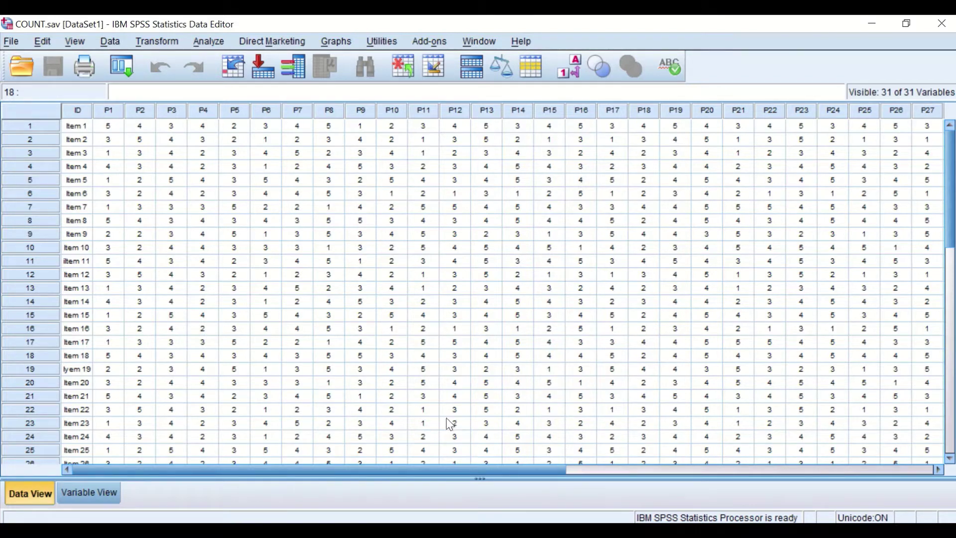
scroll(299, 366, down, 2)
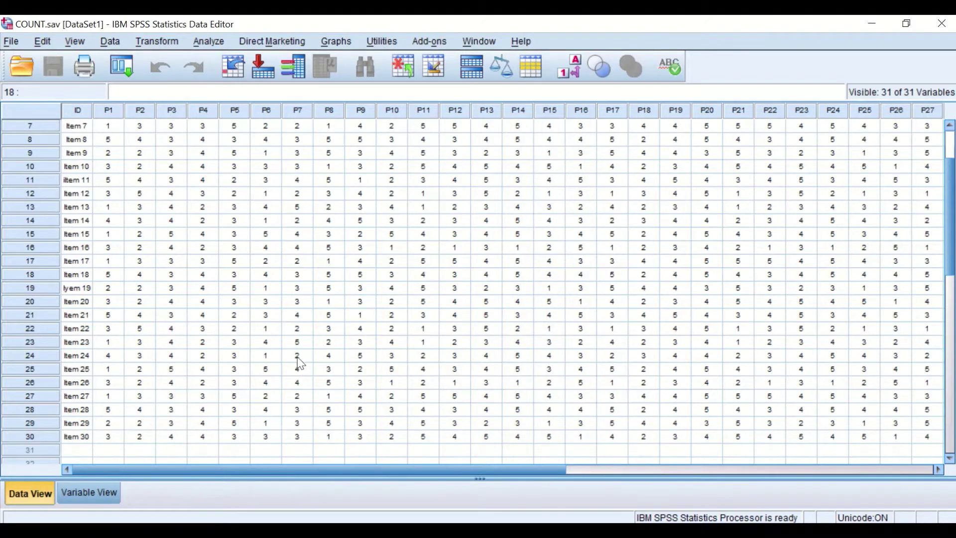
scroll(301, 362, up, 2)
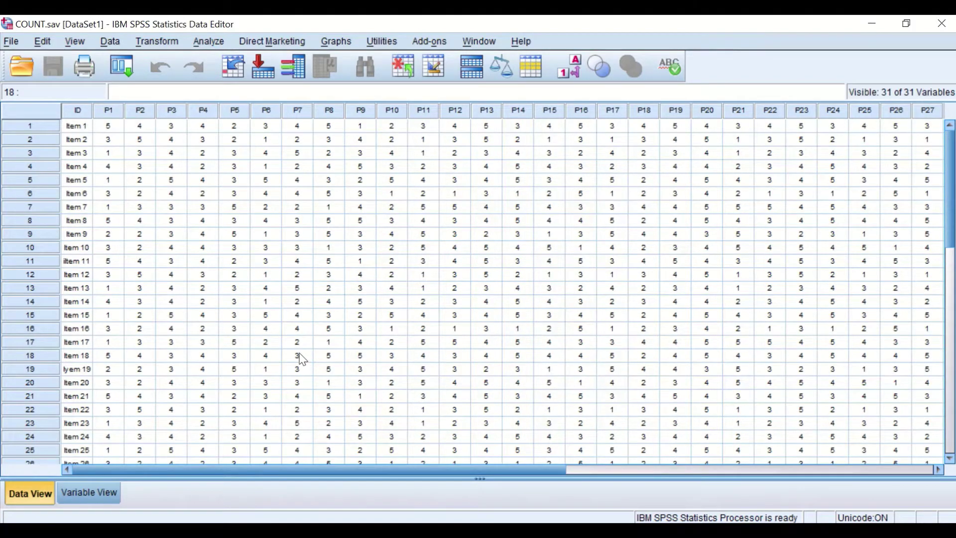
scroll(301, 357, down, 1)
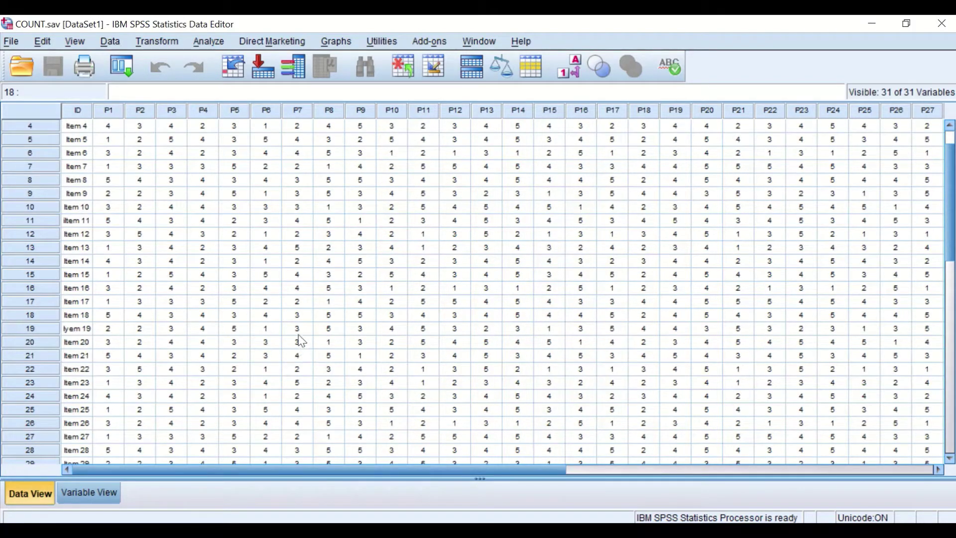
scroll(300, 339, down, 2)
scroll(300, 340, up, 3)
scroll(277, 331, down, 2)
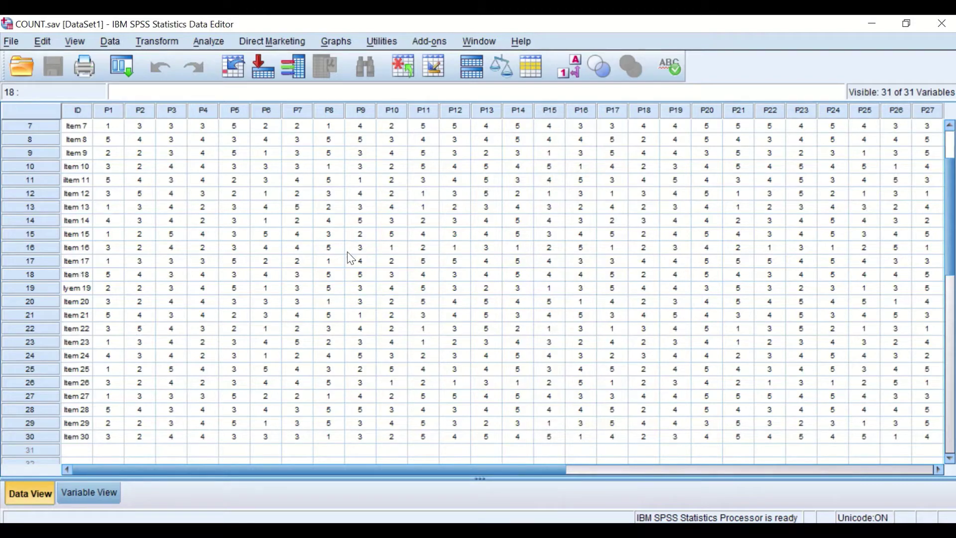
scroll(320, 284, up, 2)
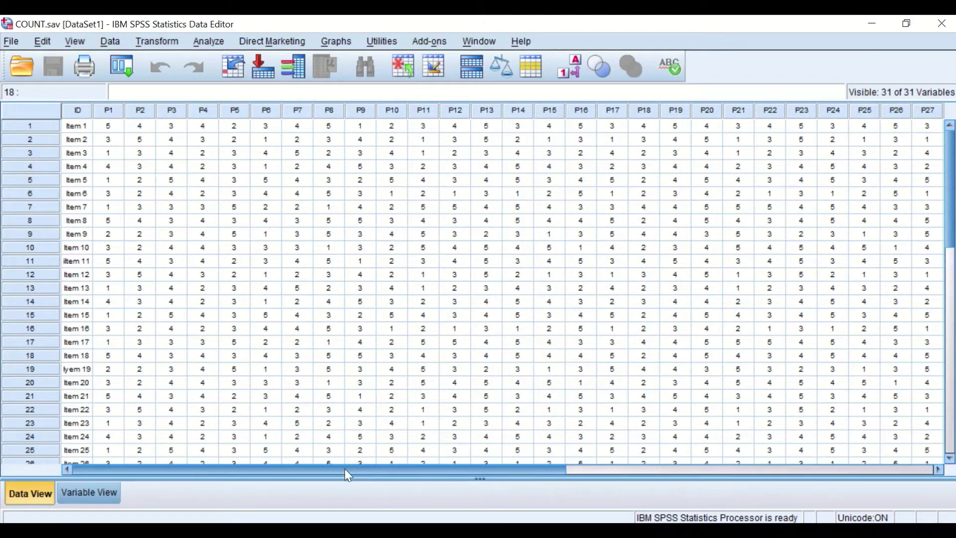
drag(344, 468, 506, 458)
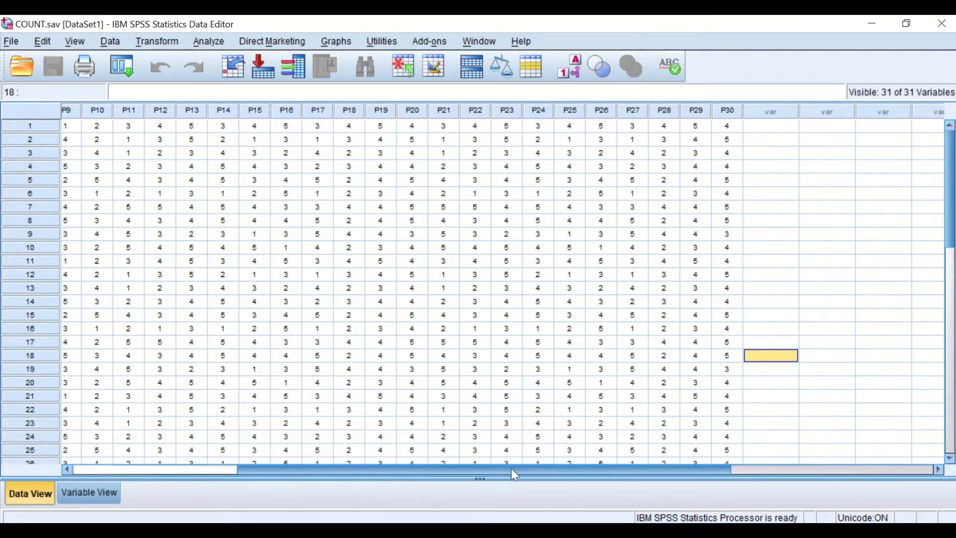
drag(511, 468, 340, 467)
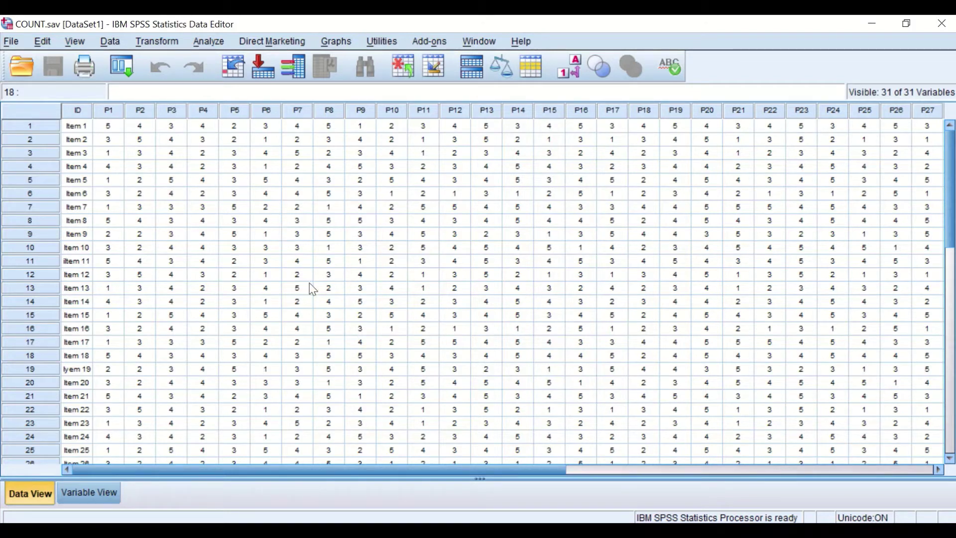
scroll(332, 336, down, 1)
scroll(200, 351, up, 1)
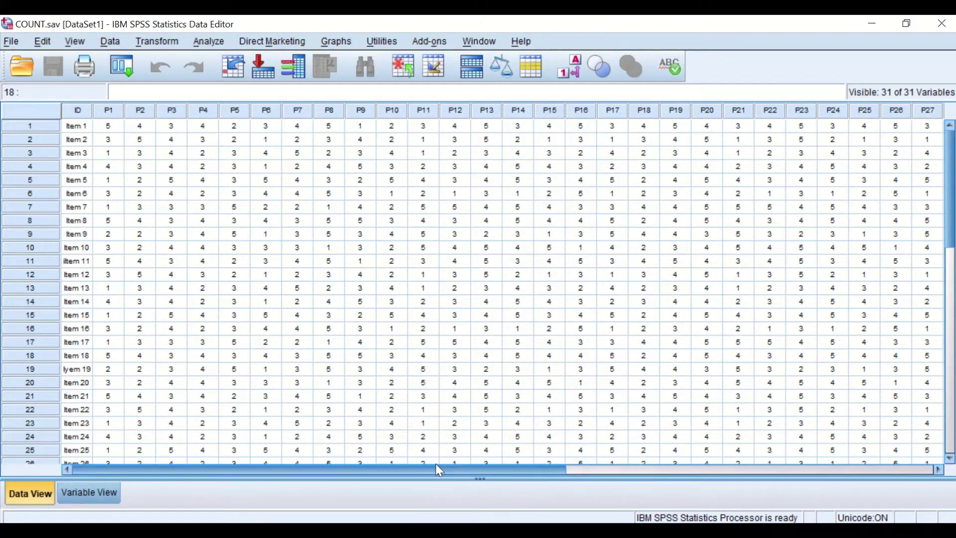
drag(434, 466, 509, 464)
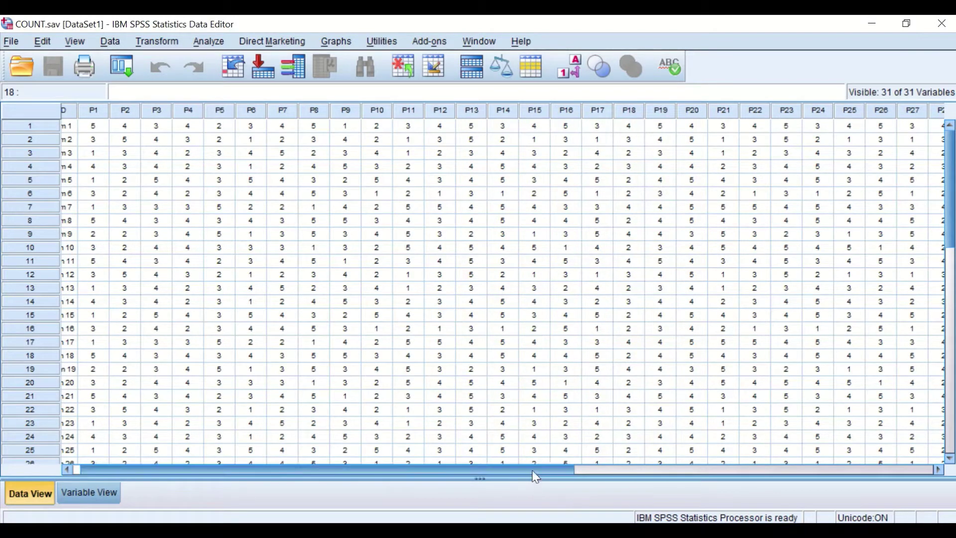
drag(533, 471, 515, 467)
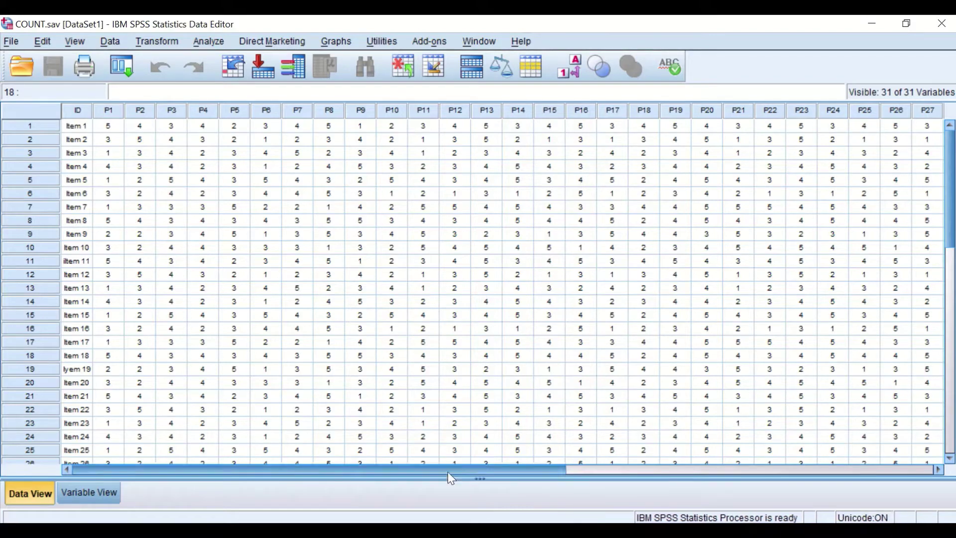
drag(444, 470, 500, 477)
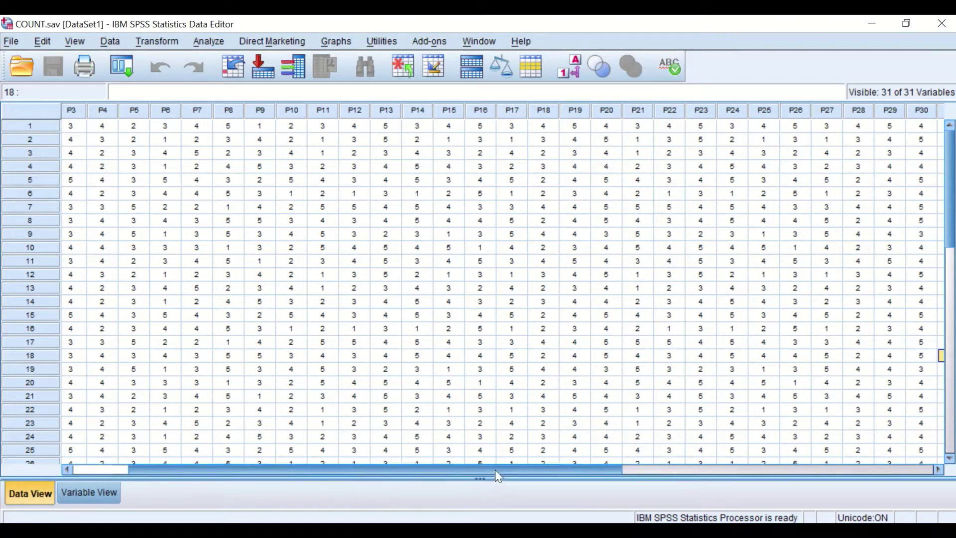
drag(495, 470, 435, 473)
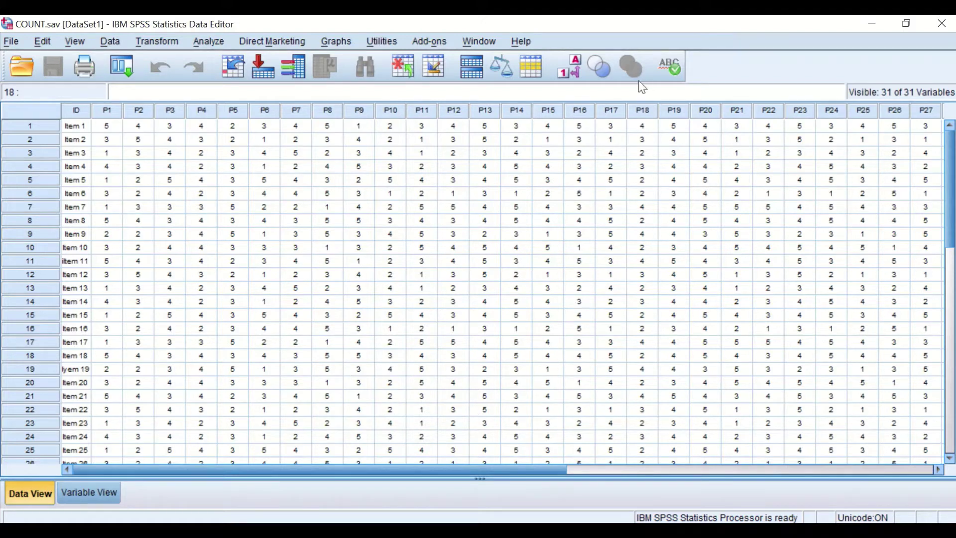
Start a count of values within cases with Agree as the target variable.
click(154, 42)
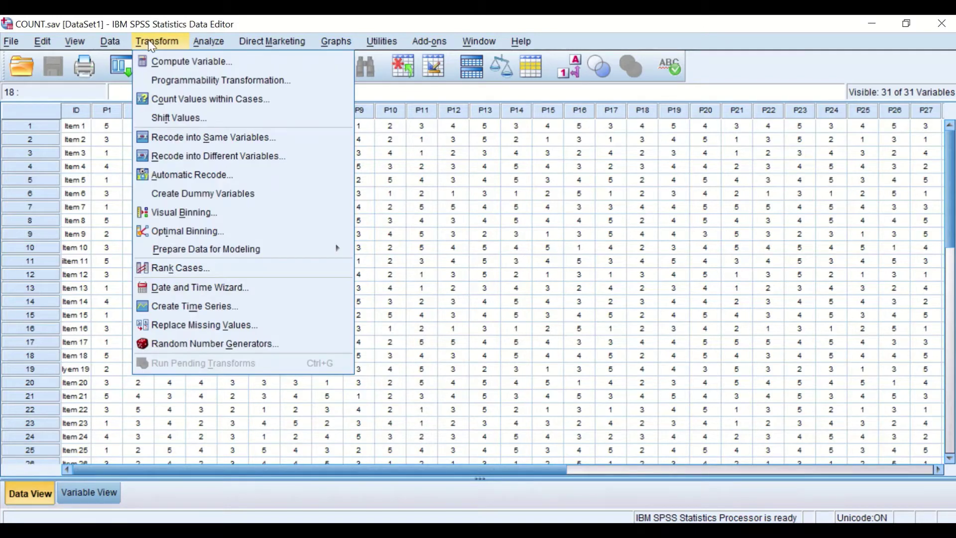
click(172, 105)
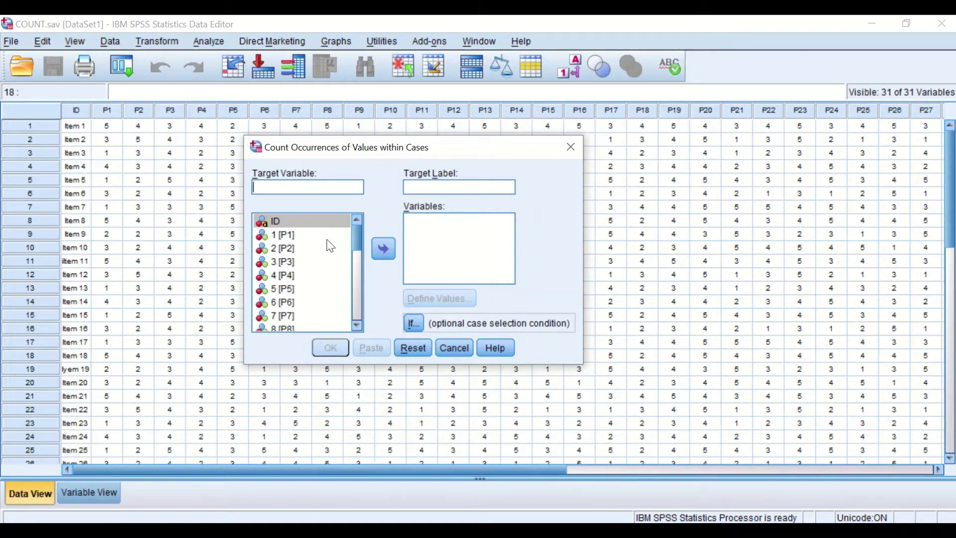
key(Tab)
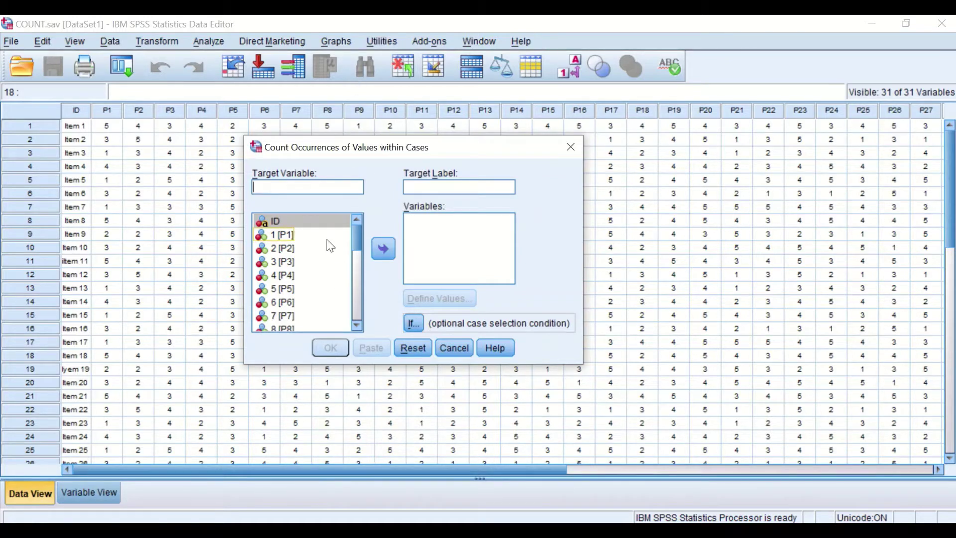
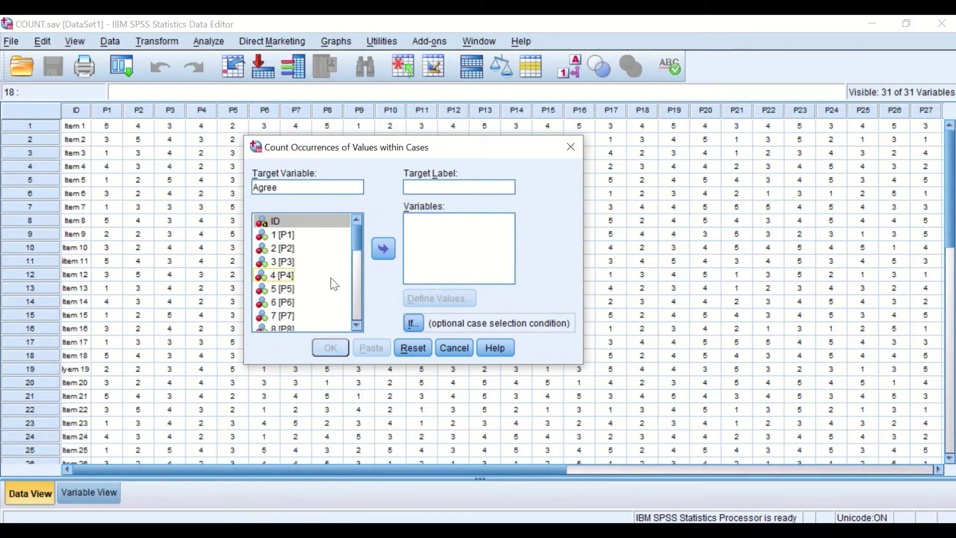
Add all variables from P1 to P30, leaving out ID, to the variables being counted.
key(ctrl+a)
click(294, 225)
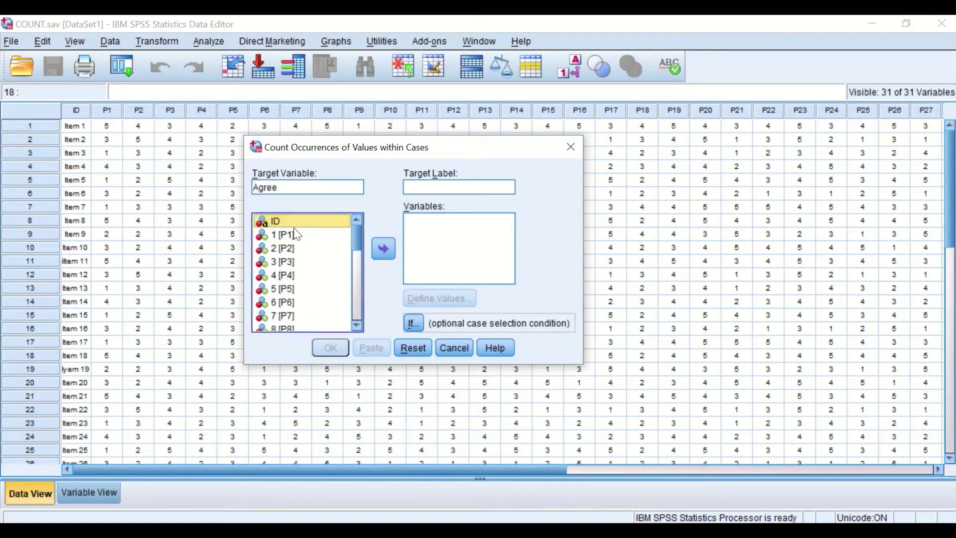
key(ctrl+a)
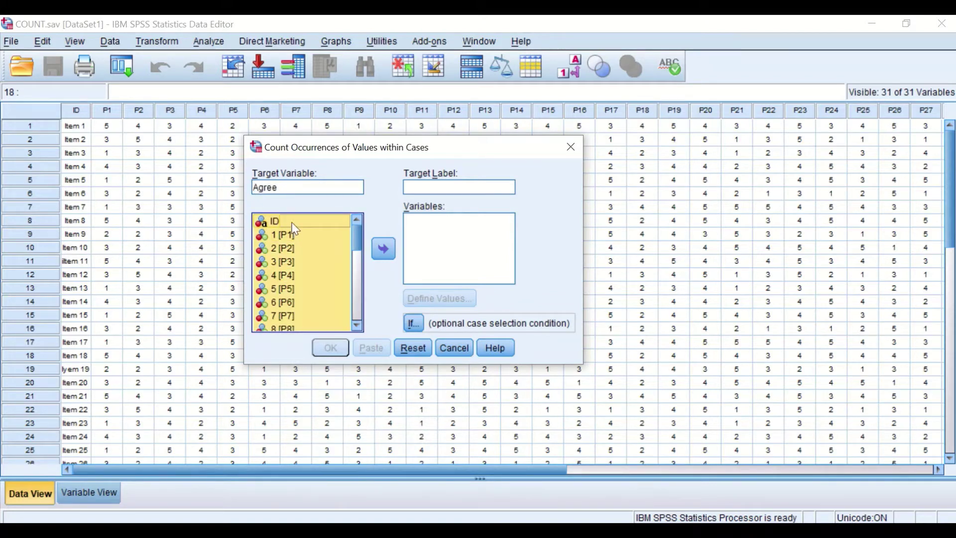
ctrl+click(293, 225)
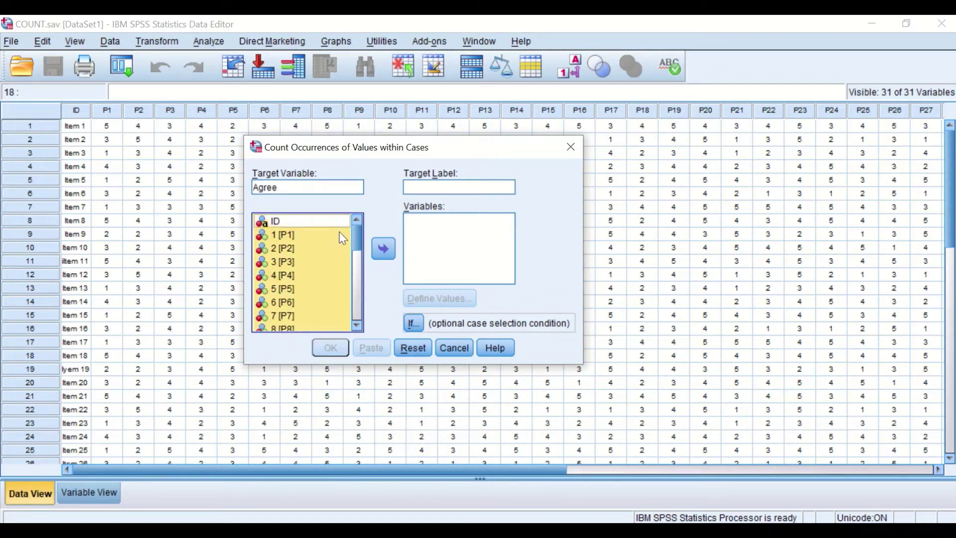
click(382, 249)
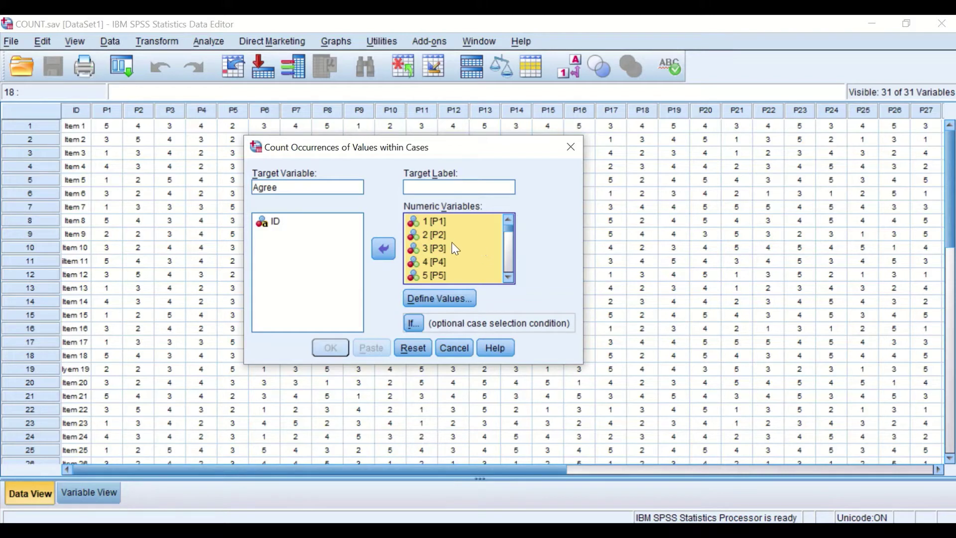
Define the range 4 through 5 as the values to count.
click(450, 300)
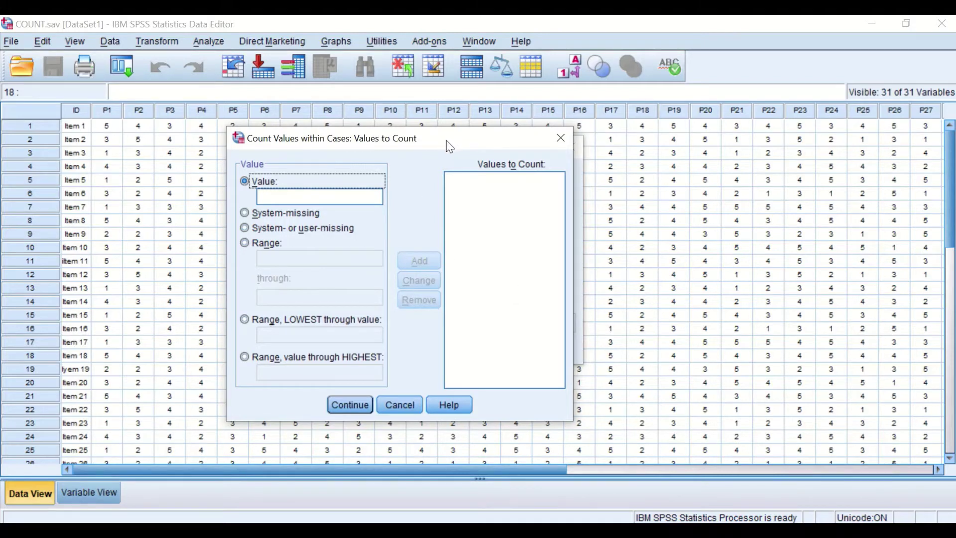
drag(450, 146, 463, 147)
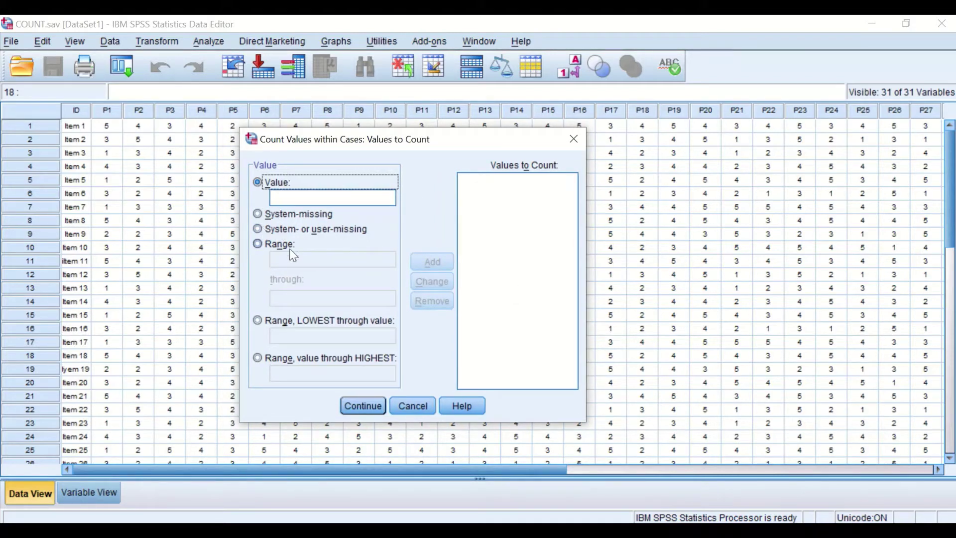
click(274, 245)
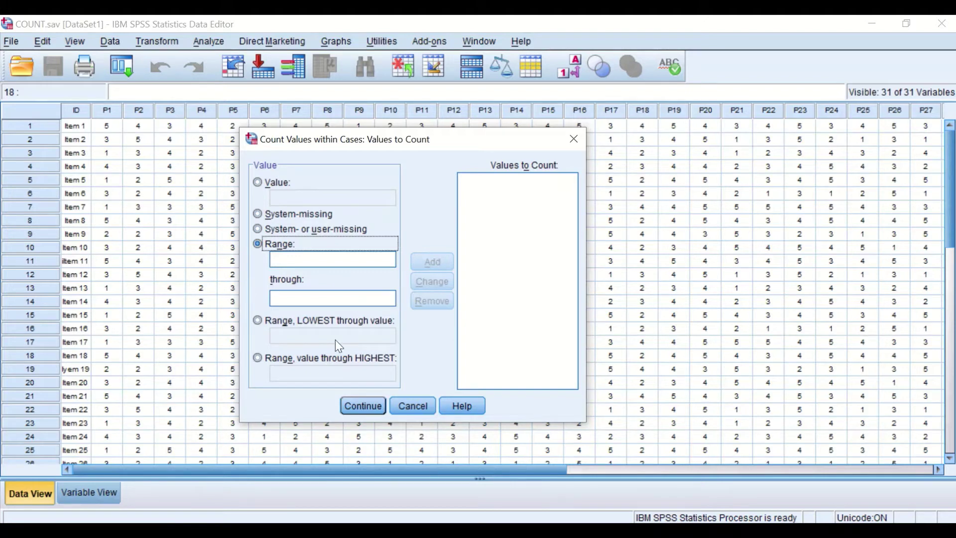
click(322, 257)
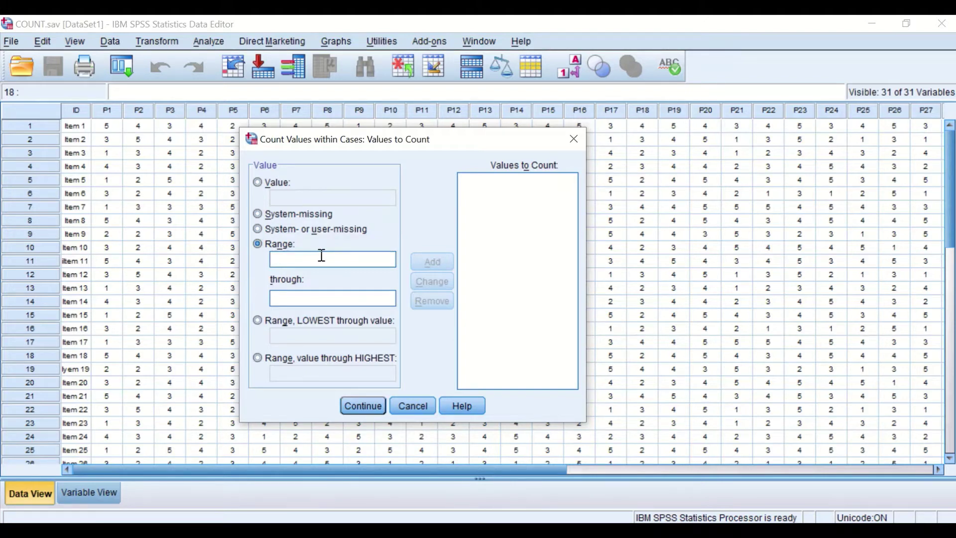
text(4)
click(308, 303)
text(5)
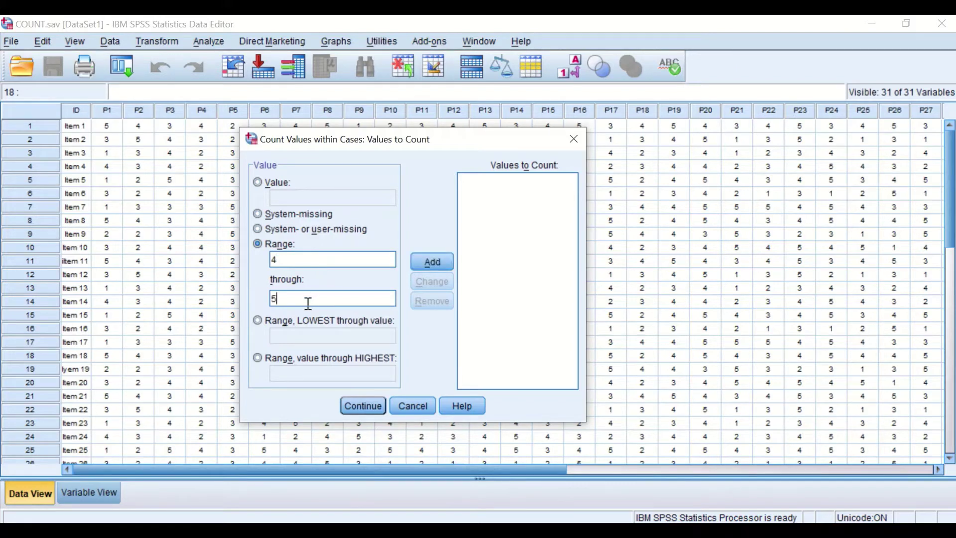
click(432, 262)
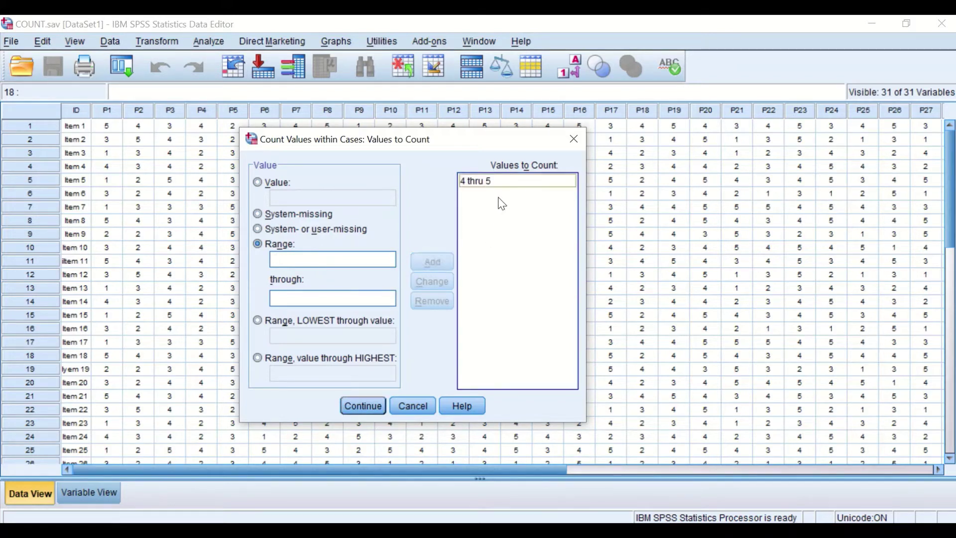
click(355, 406)
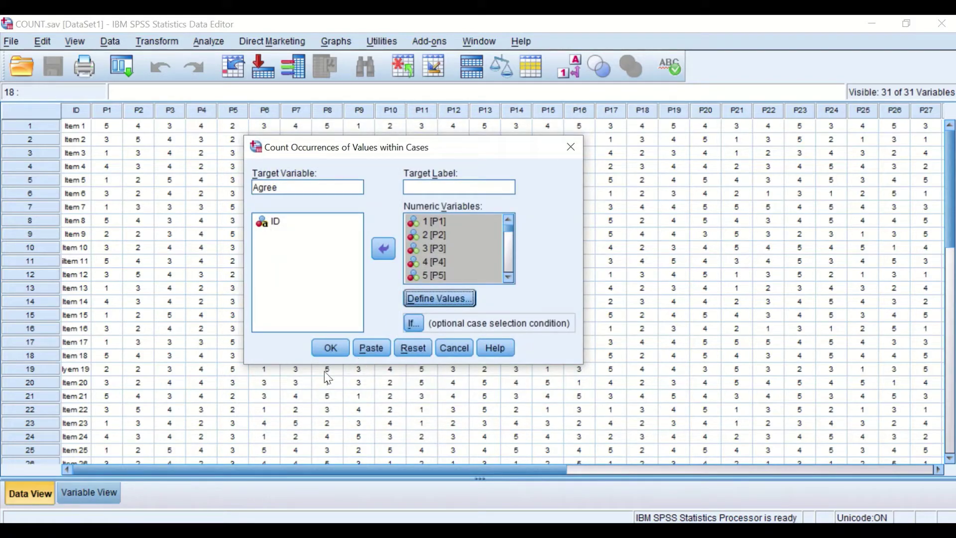
Run the count and return to the data to inspect the new Agree column.
click(322, 348)
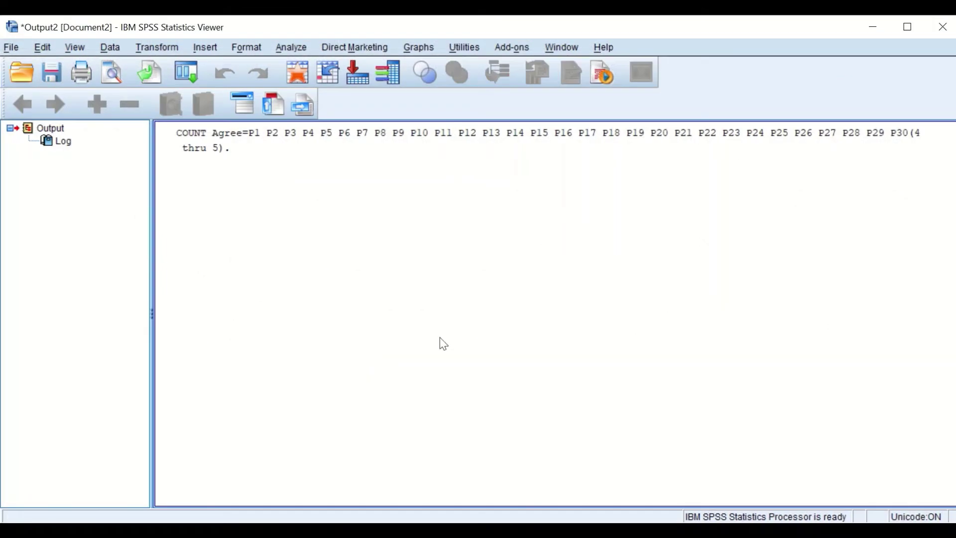
click(874, 26)
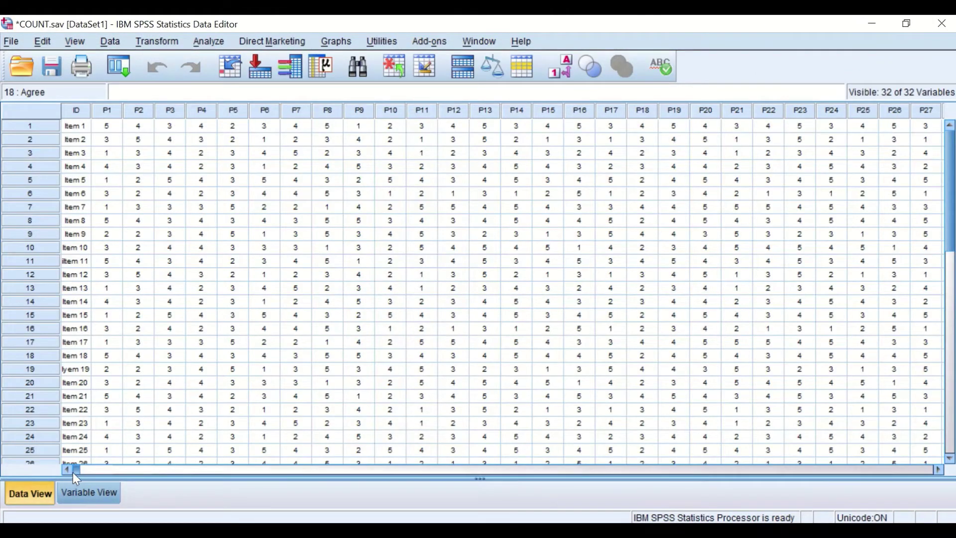
drag(72, 472, 593, 423)
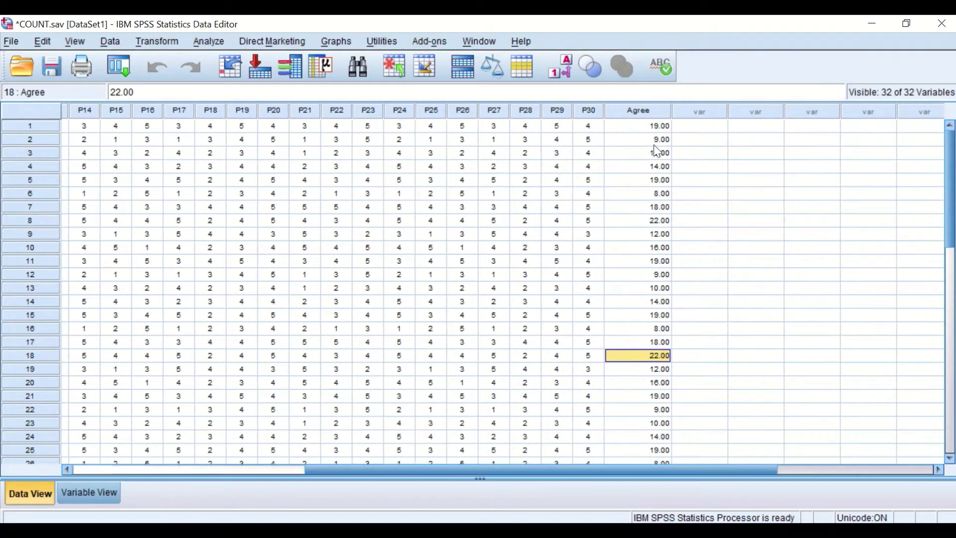
Set the Agree variable's decimals to 0 in the variable definitions.
click(83, 499)
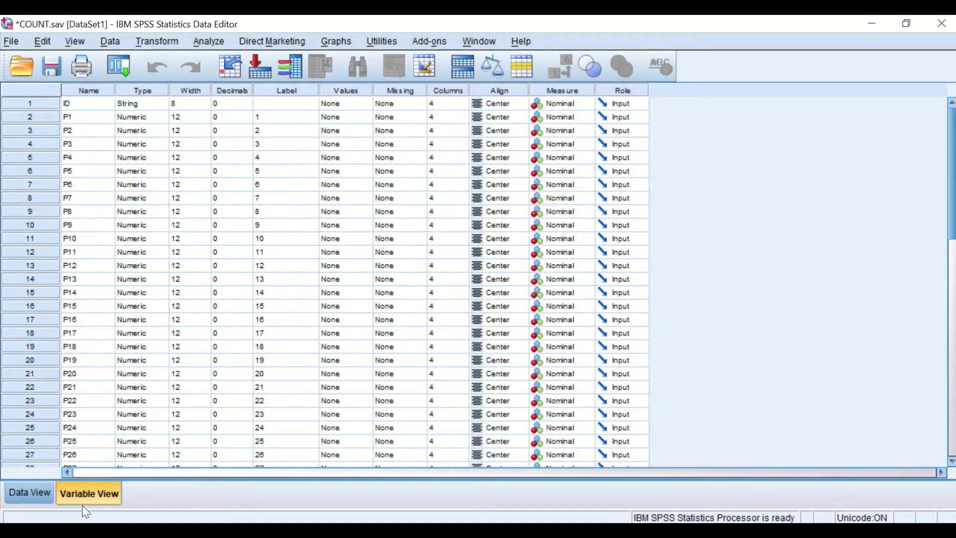
scroll(114, 452, down, 3)
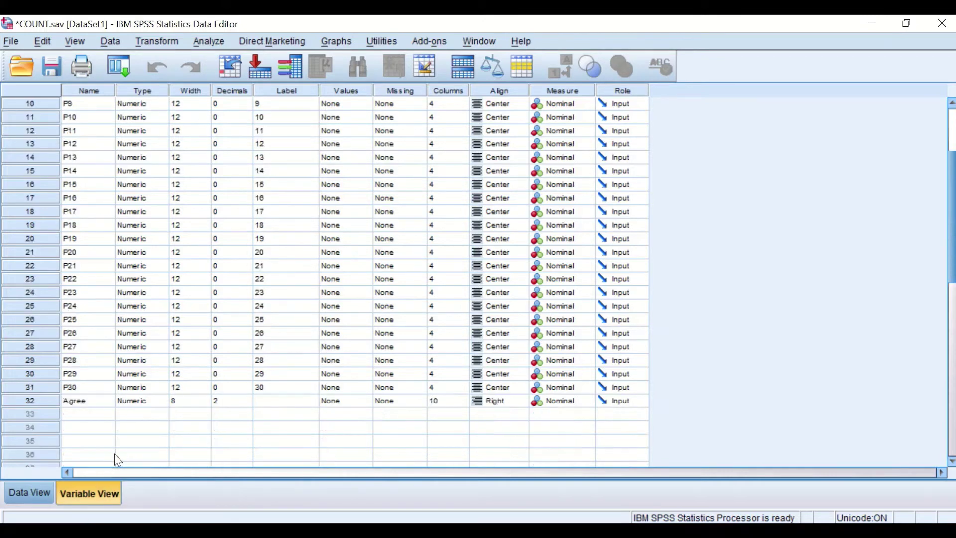
click(219, 403)
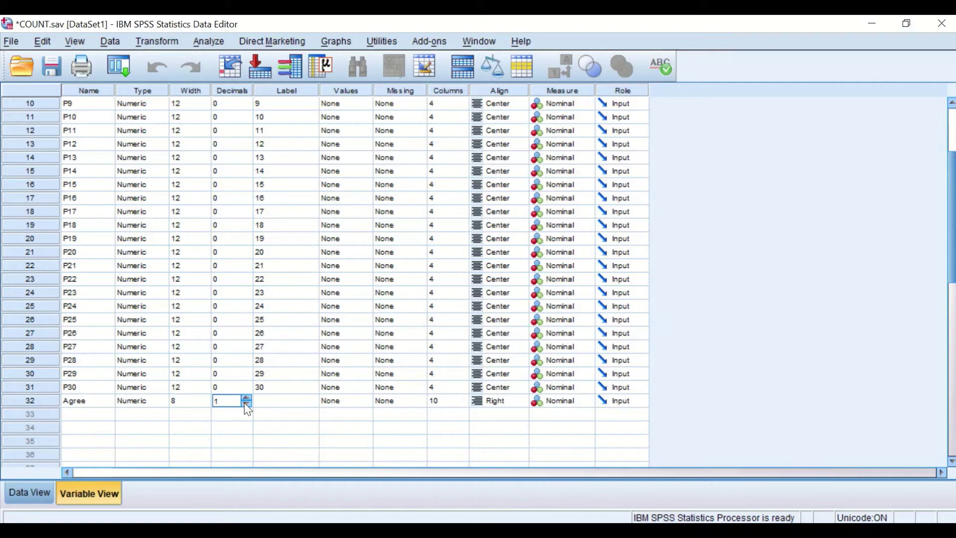
click(247, 404)
Set the Agree variable's column width to 6 and its alignment to Center.
click(454, 403)
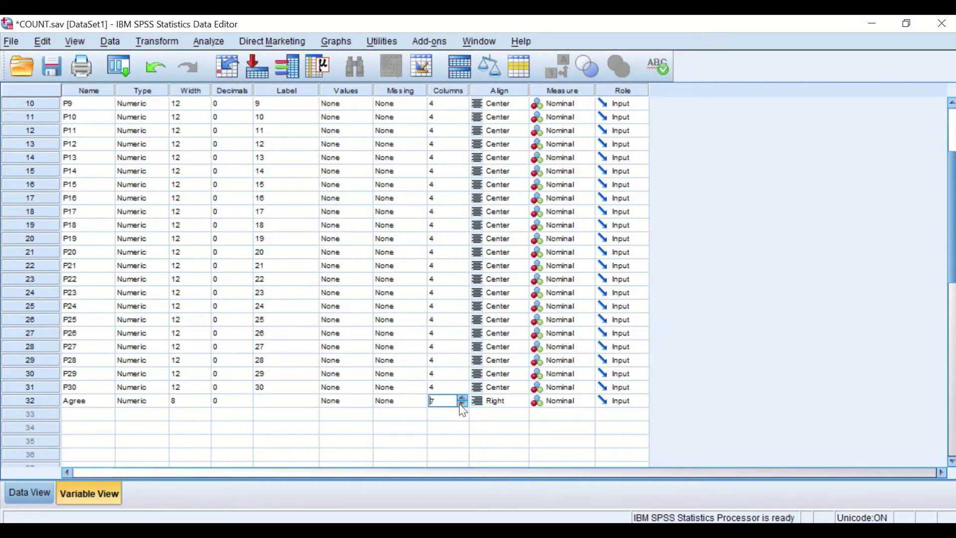
click(460, 404)
click(460, 403)
click(511, 410)
click(521, 401)
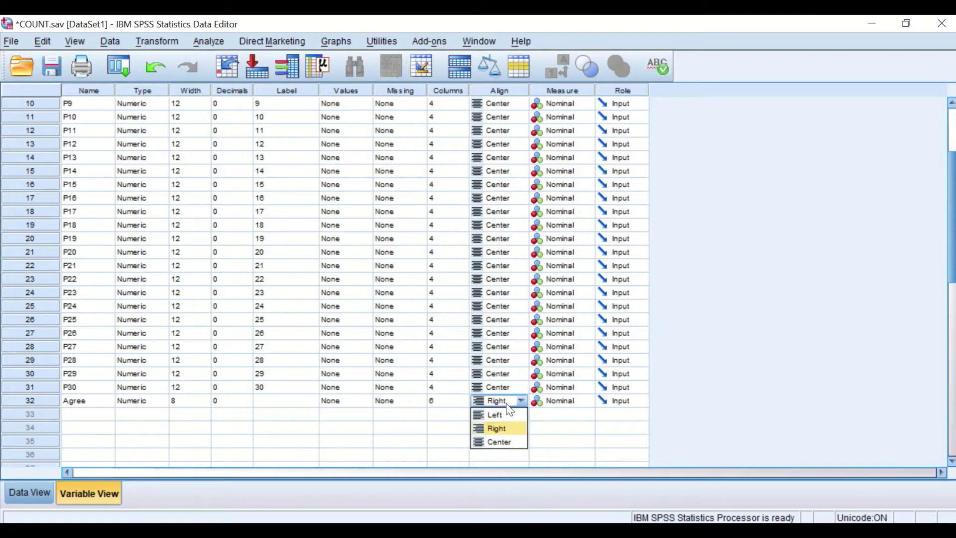
click(498, 442)
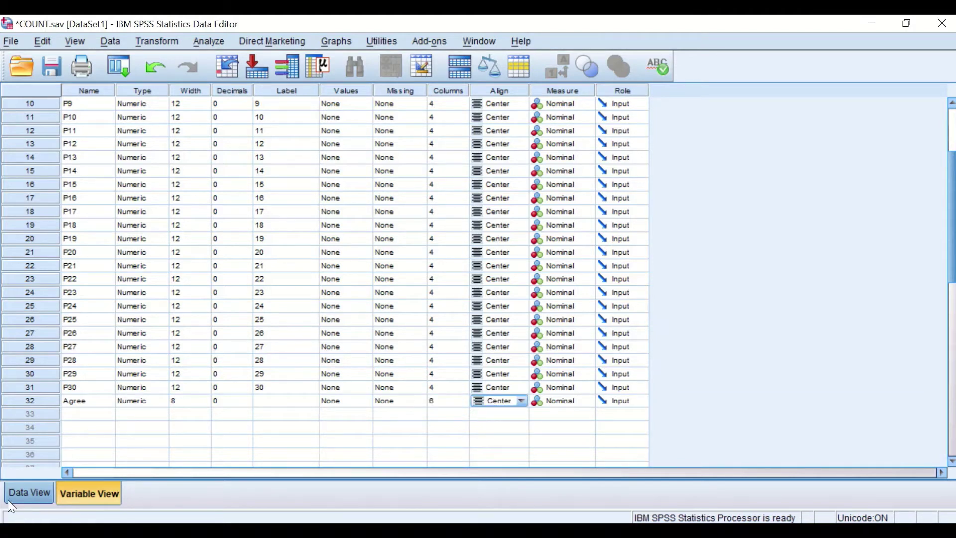
Return to the data and review the Agree counts for all cases.
click(40, 498)
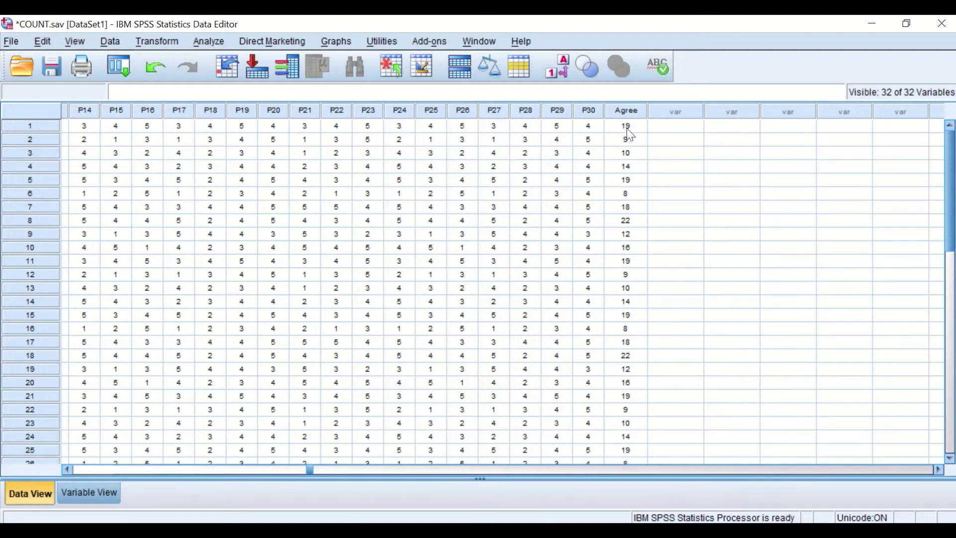
scroll(652, 204, down, 4)
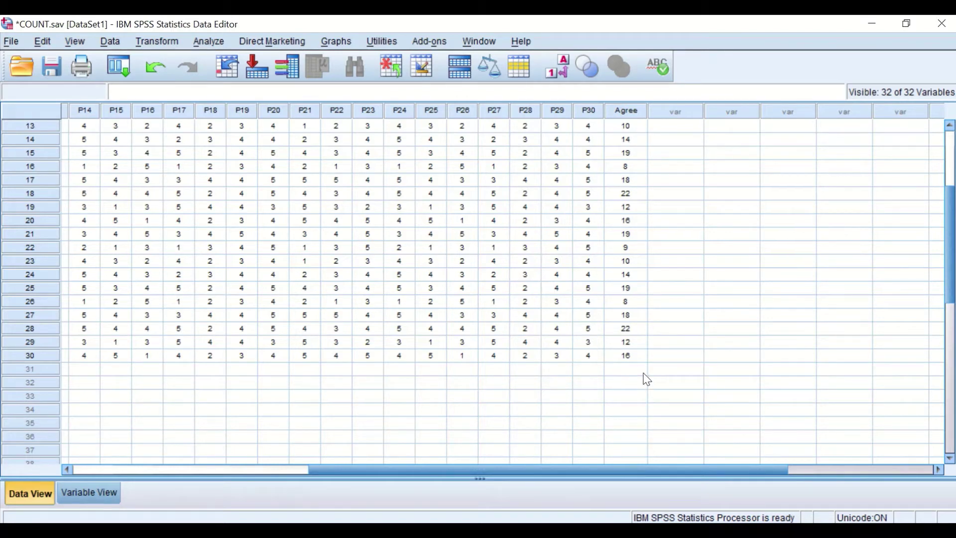
scroll(617, 353, up, 3)
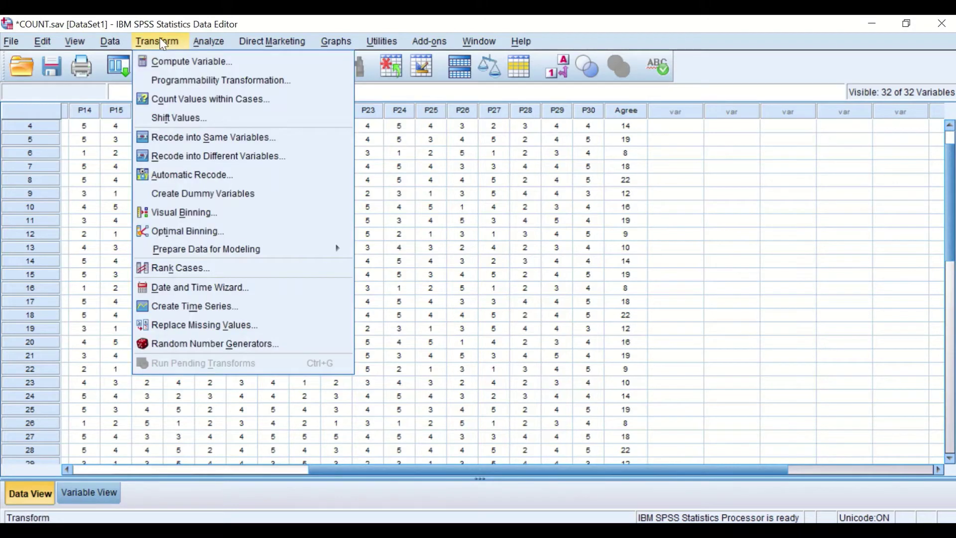
Start another count of values within cases with Disagree as the target variable, checking that P1 to P30 are still included.
click(176, 102)
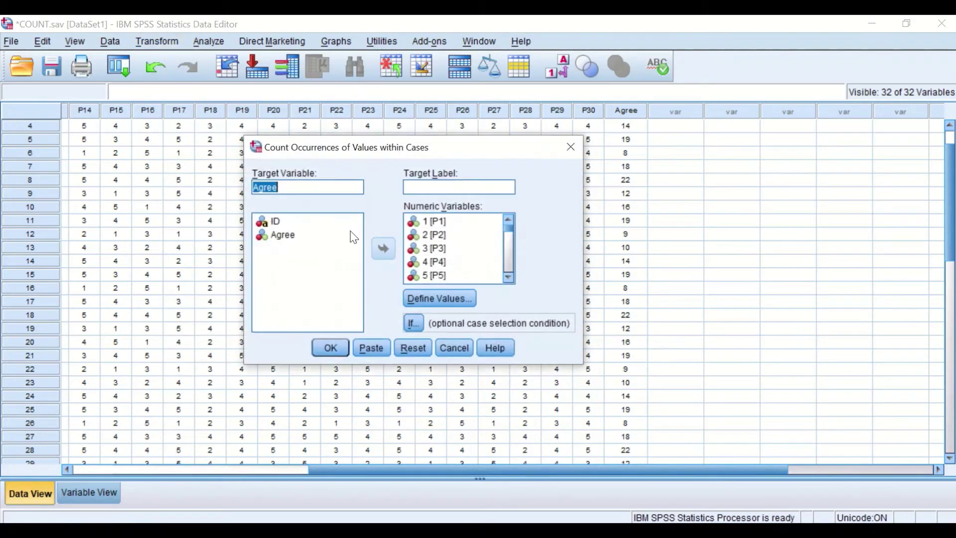
click(291, 188)
click(263, 189)
key(BackSpace)
text(De)
key(BackSpace)
text(isa)
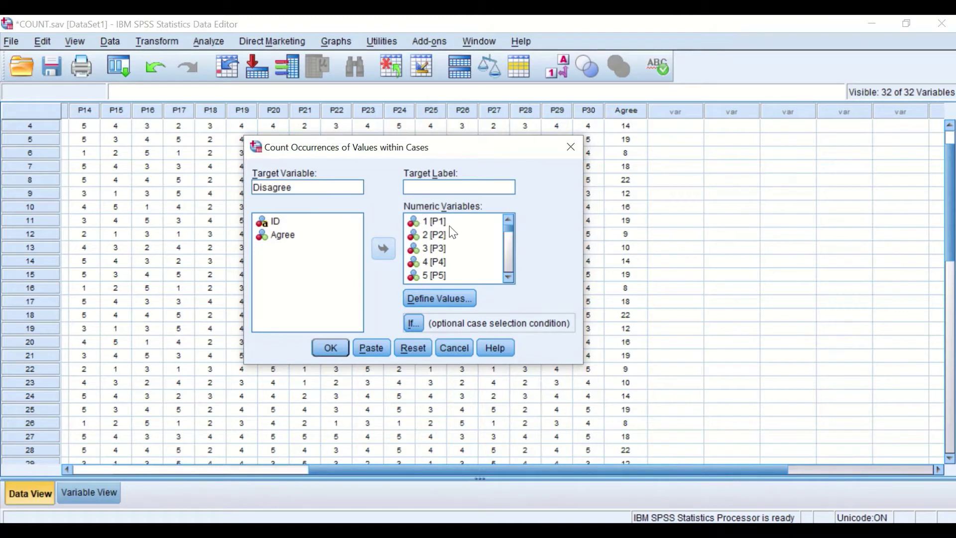
scroll(434, 234, down, 5)
scroll(434, 234, down, 3)
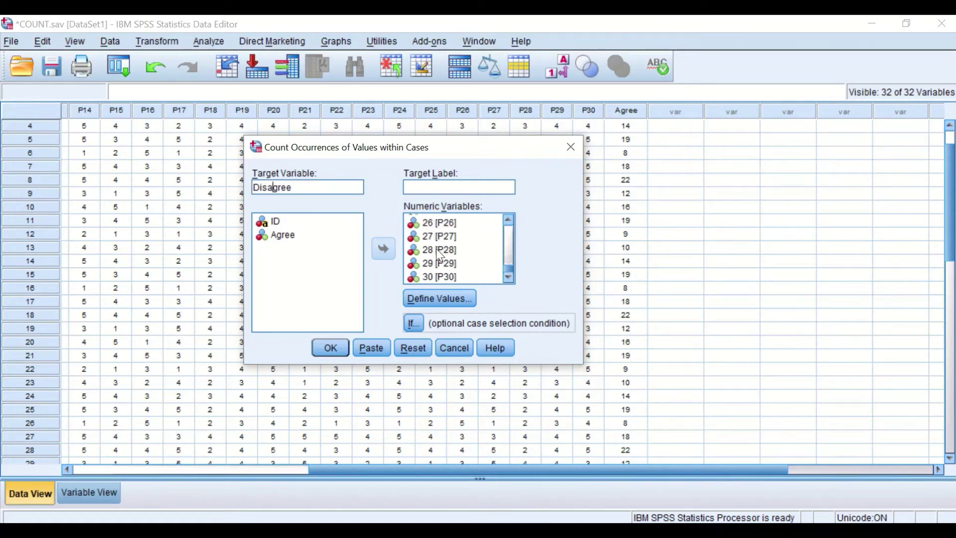
Remove the 4 through 5 range from the values to count.
click(442, 298)
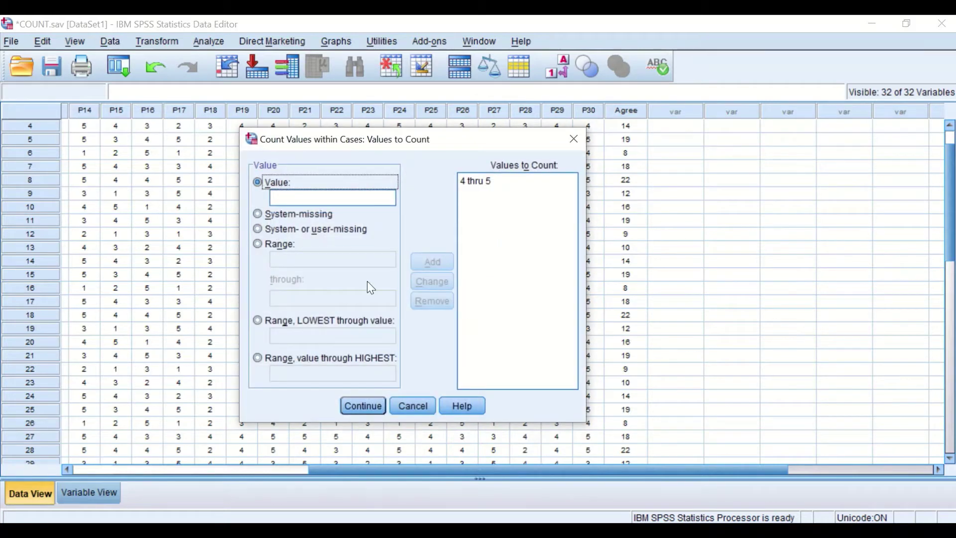
click(278, 245)
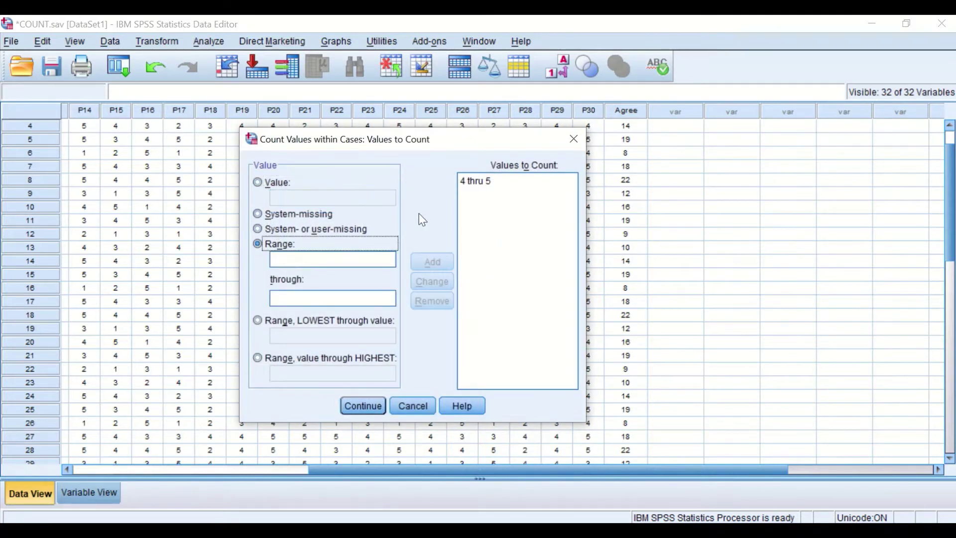
click(474, 181)
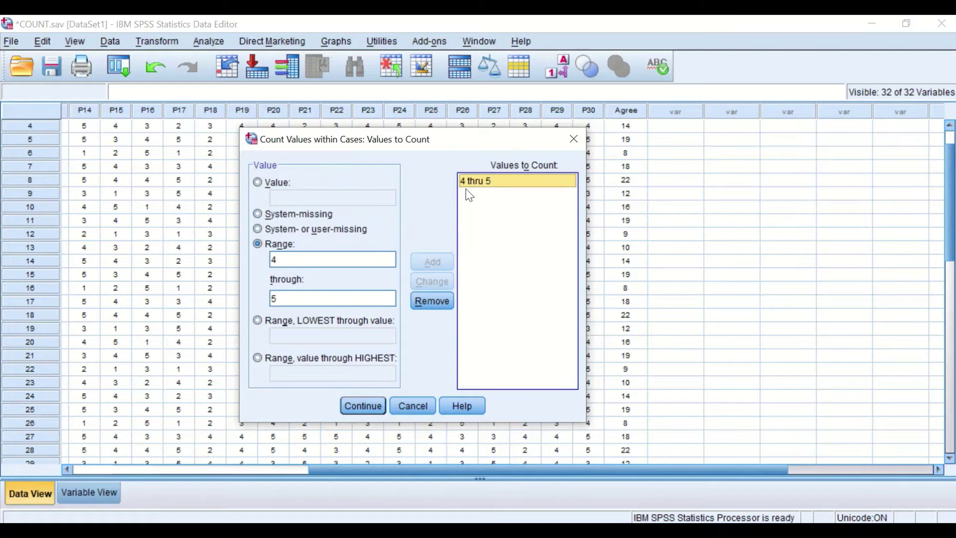
click(433, 302)
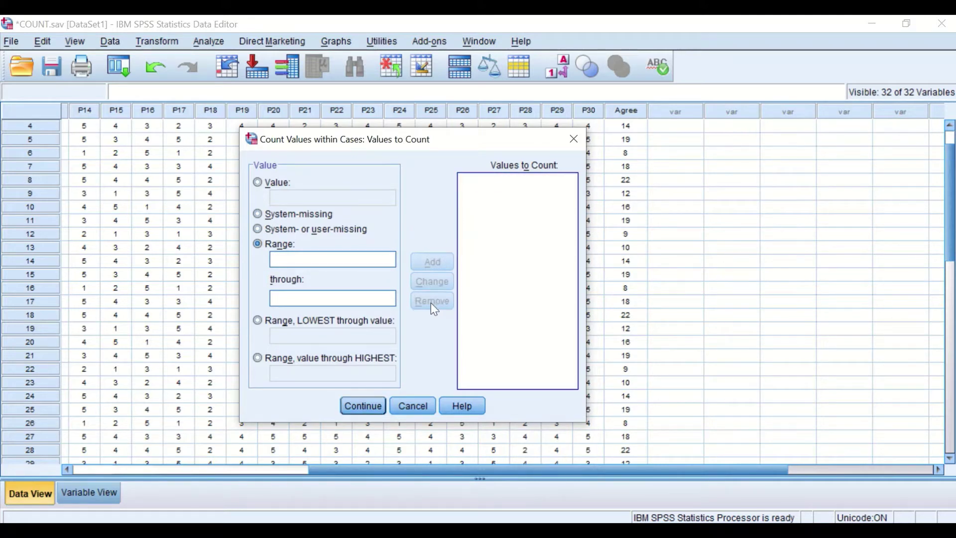
Add the range 1 through 2 as the values to count, then run the count and return to the data.
click(291, 258)
text(1)
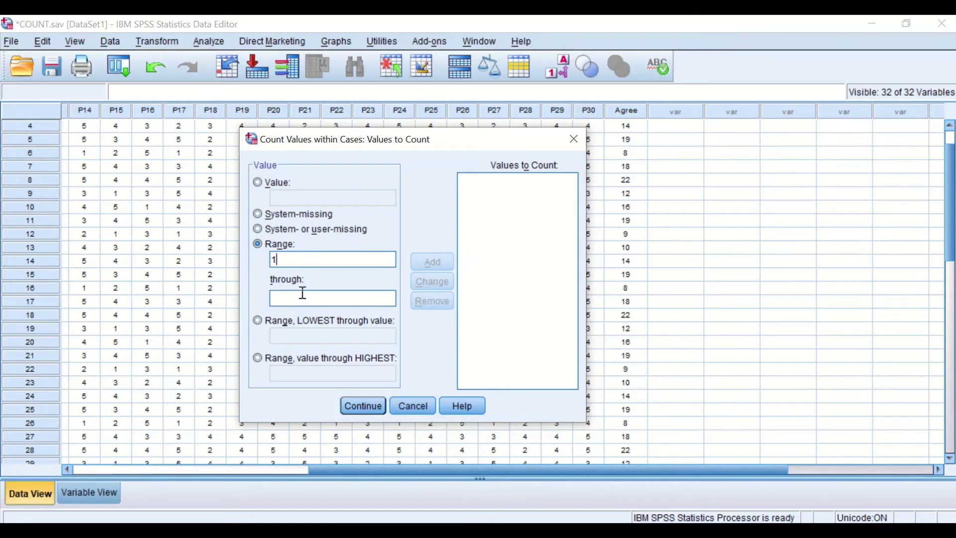
click(300, 299)
text(2)
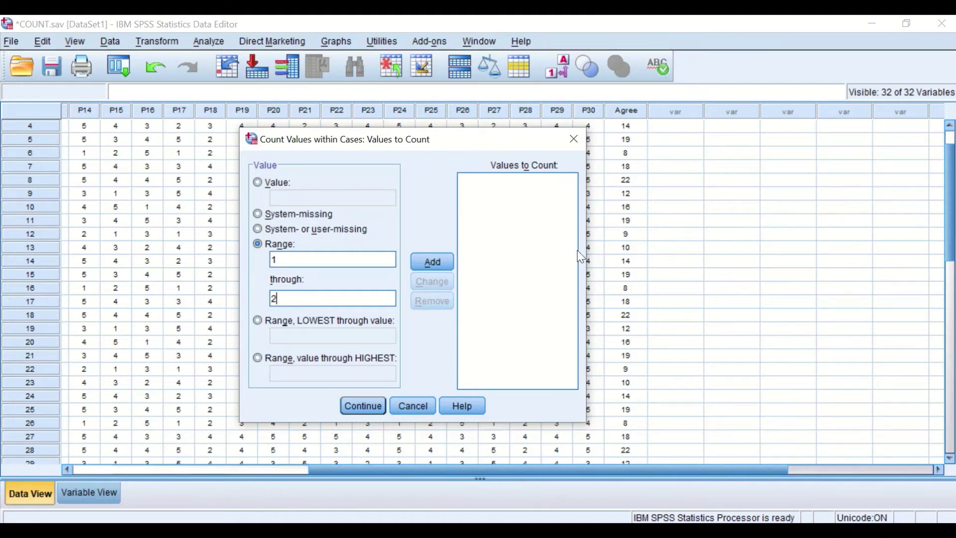
click(442, 262)
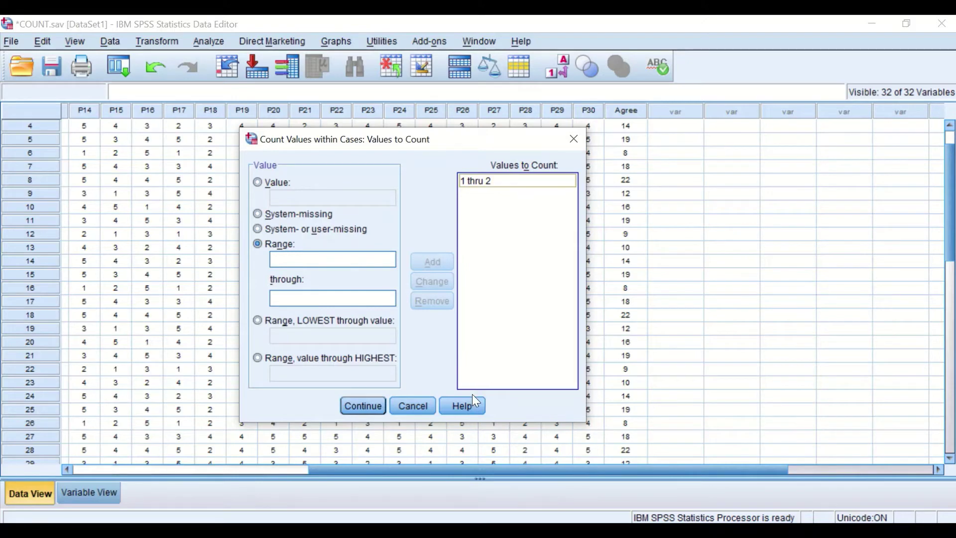
click(360, 406)
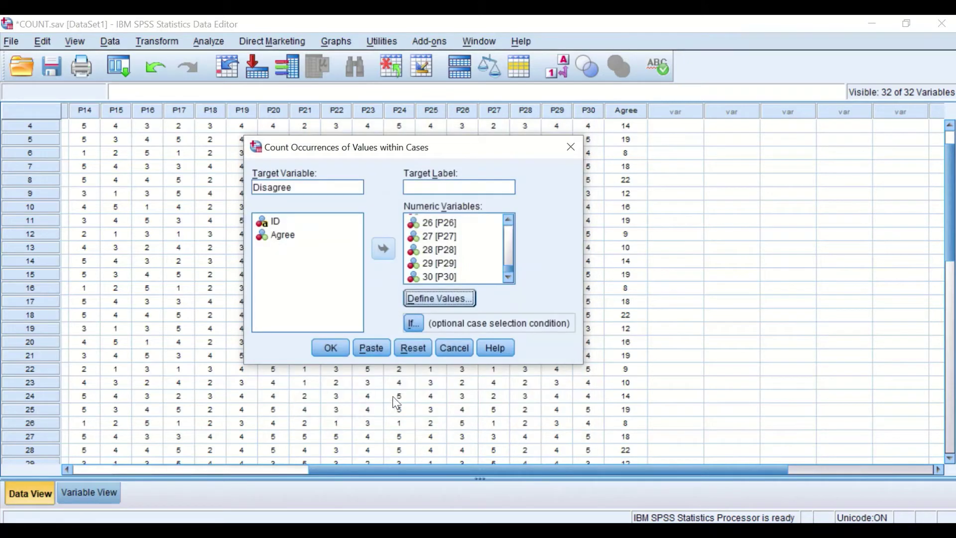
click(331, 347)
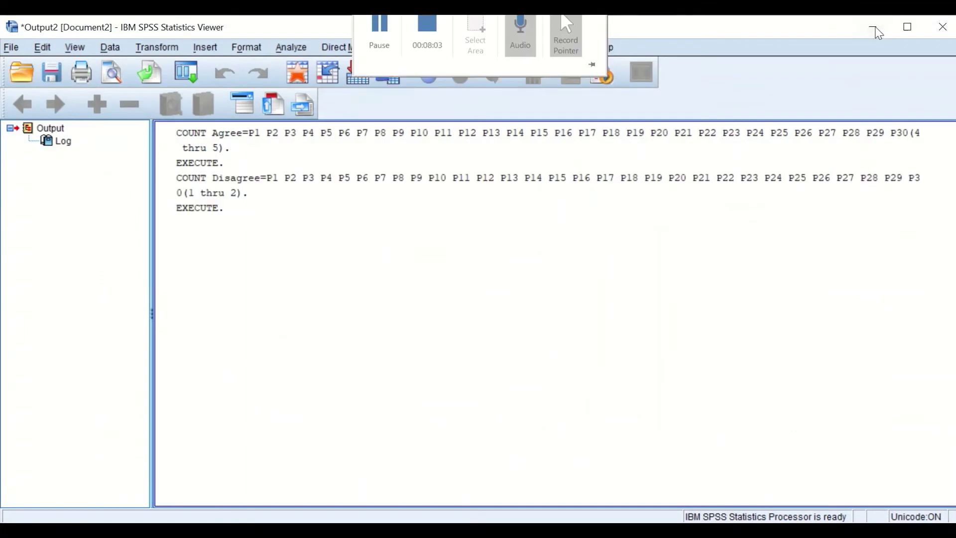
click(874, 29)
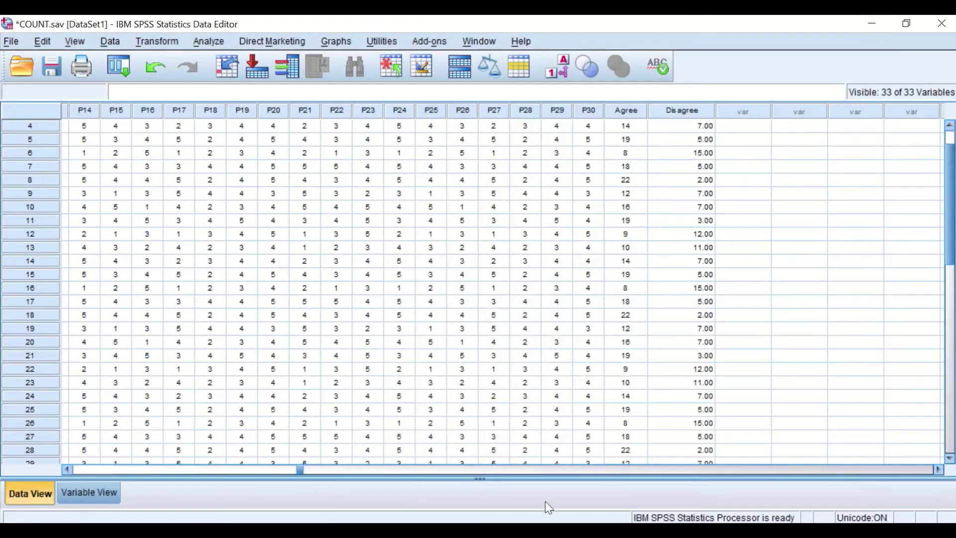
Set the Disagree variable's decimals to 0 in the variable definitions.
click(93, 497)
click(231, 414)
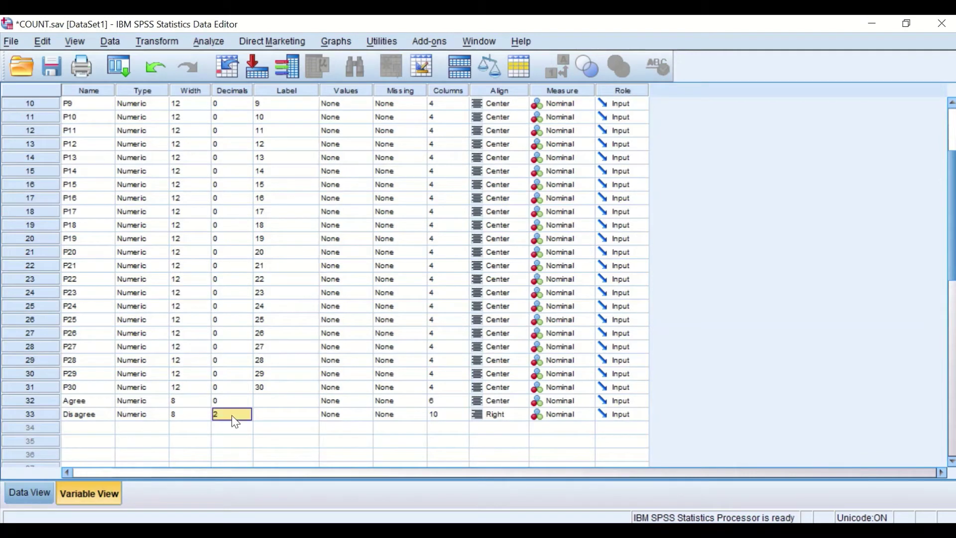
click(240, 417)
click(244, 417)
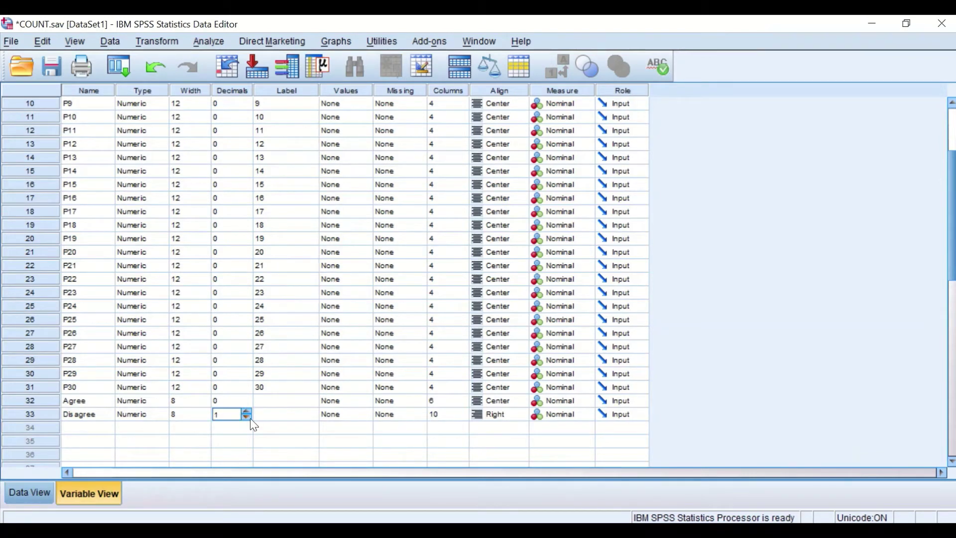
click(246, 417)
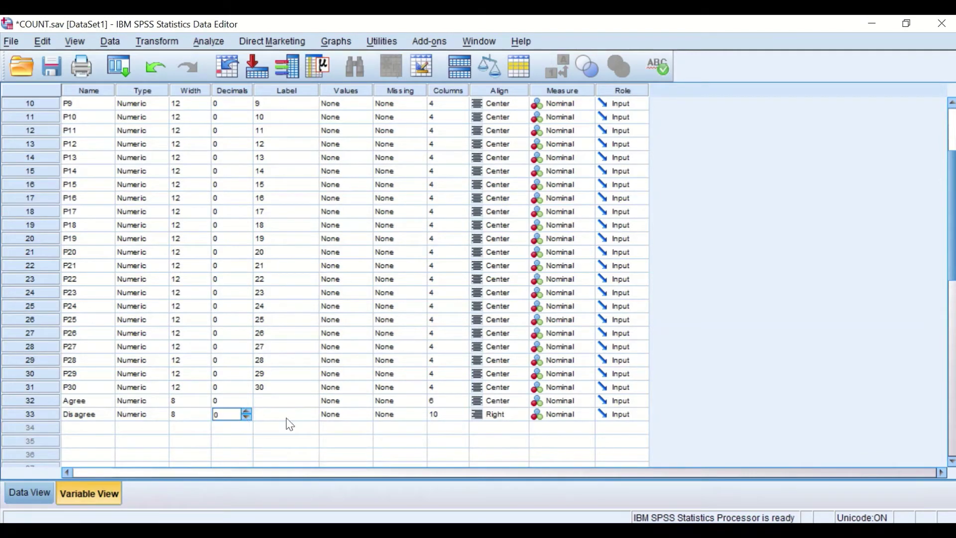
Set the Disagree variable's column width to 6 and its alignment to Center.
click(445, 415)
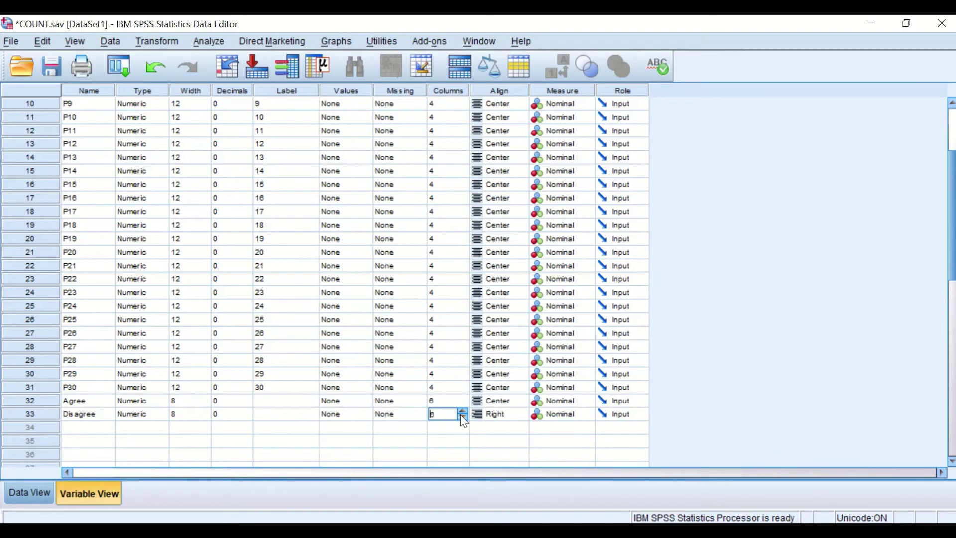
click(498, 418)
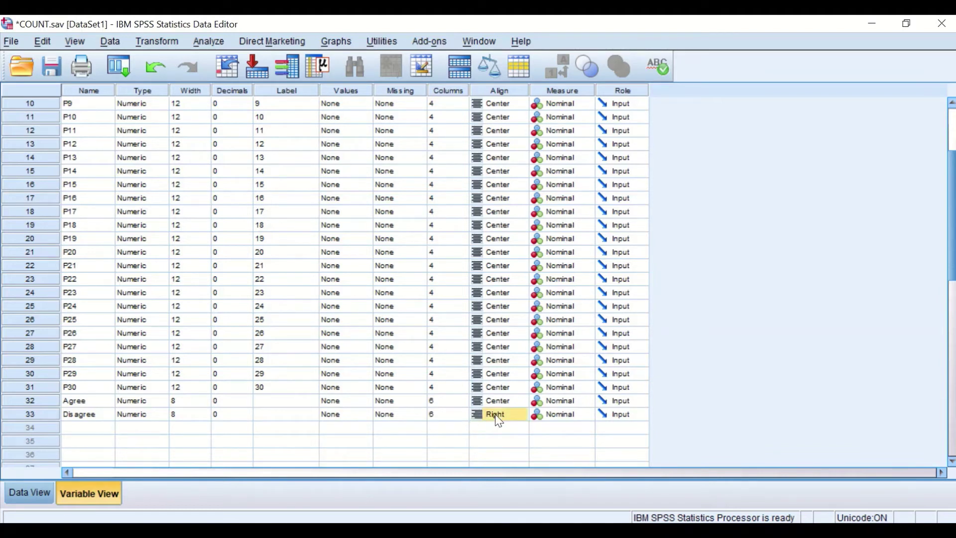
click(521, 414)
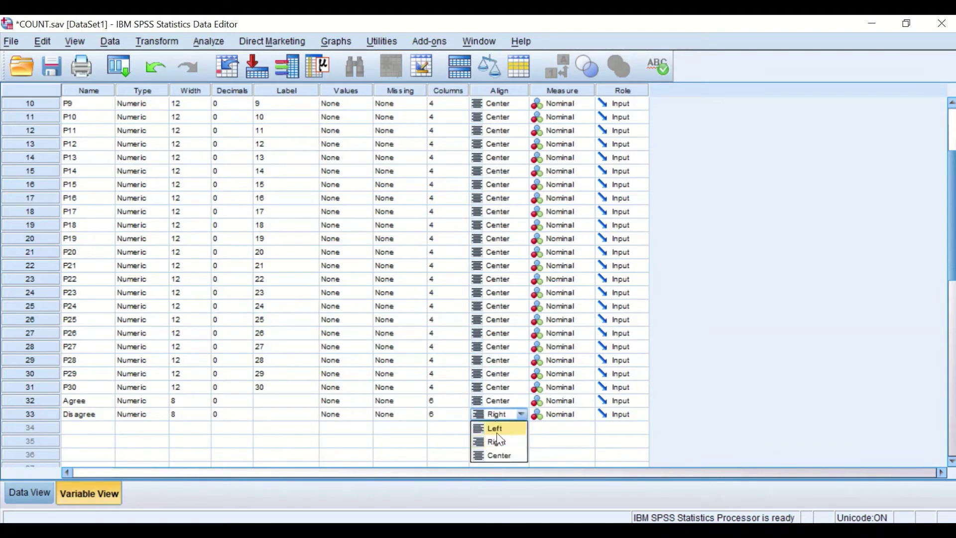
click(506, 458)
Return to the data and review the Disagree counts for all cases.
click(28, 491)
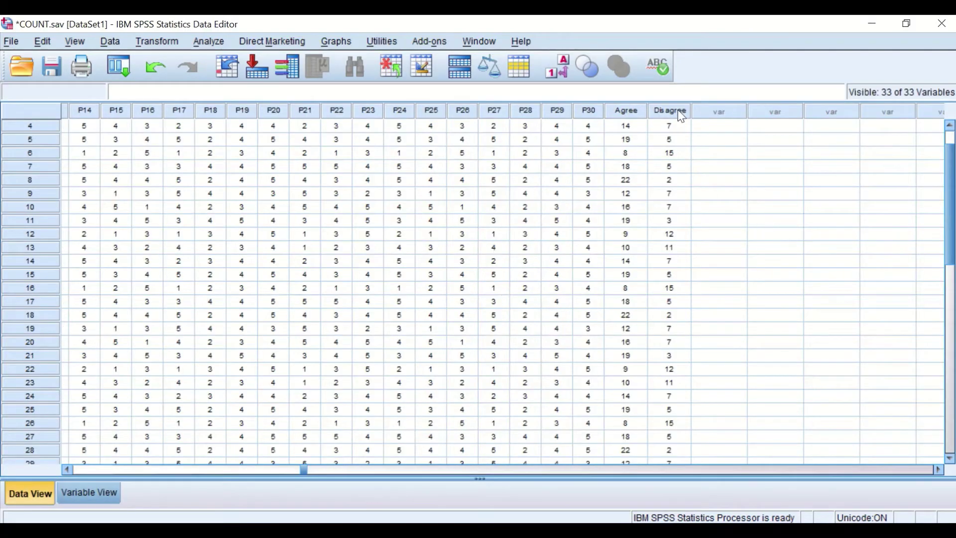
scroll(657, 299, up, 1)
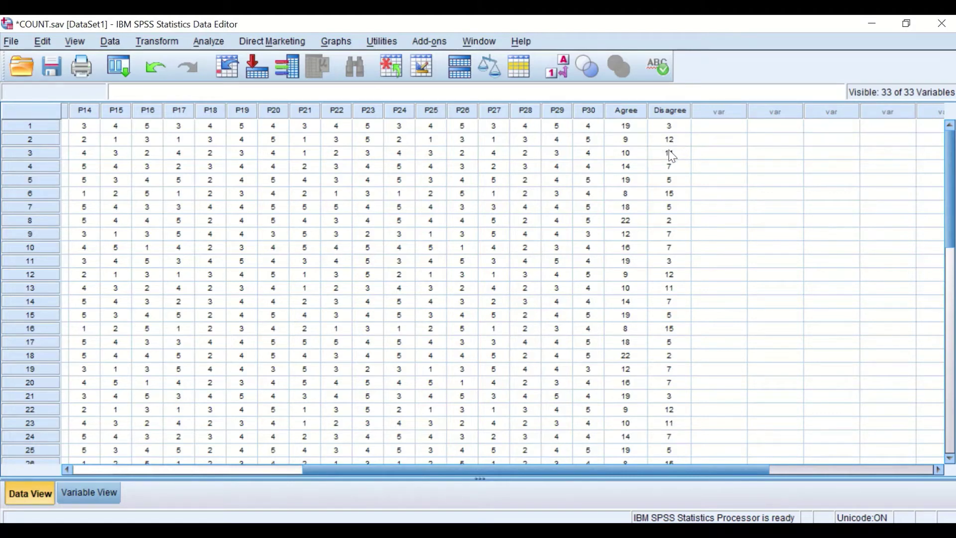
scroll(719, 229, down, 4)
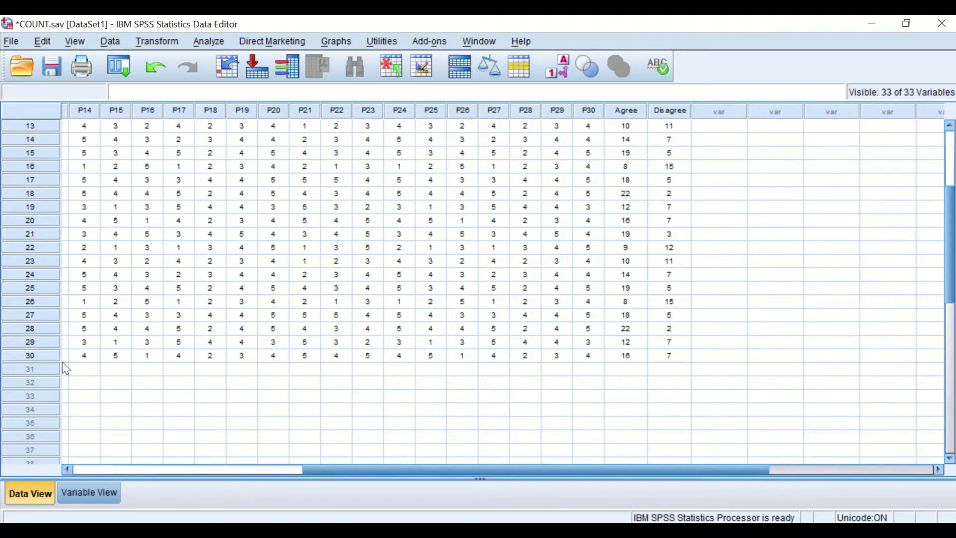
scroll(605, 365, up, 4)
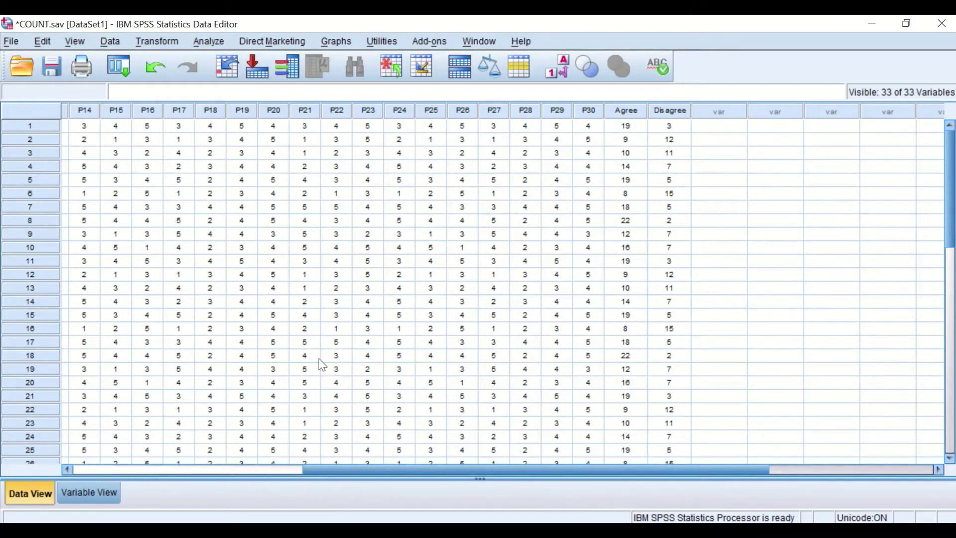
Start another count of values within cases with Neutral as the target variable.
click(160, 43)
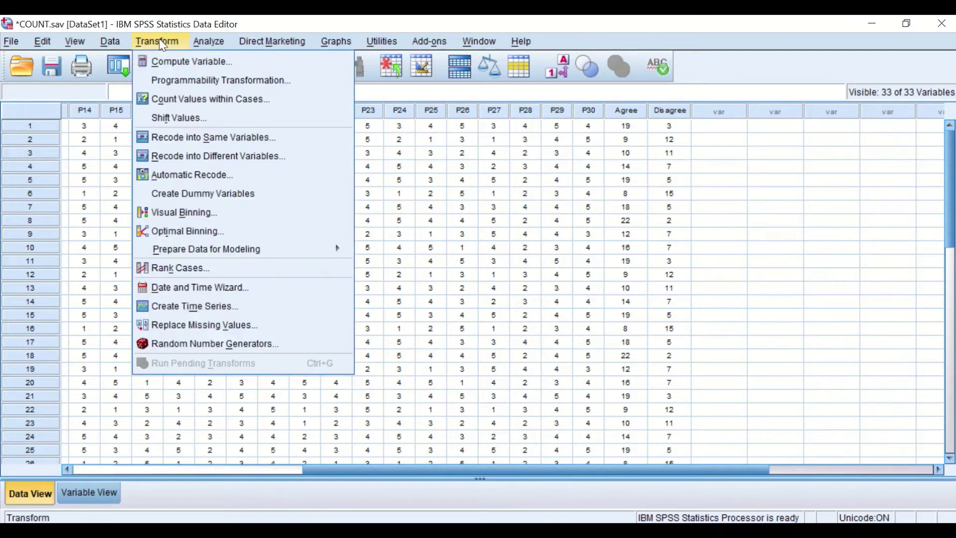
click(159, 103)
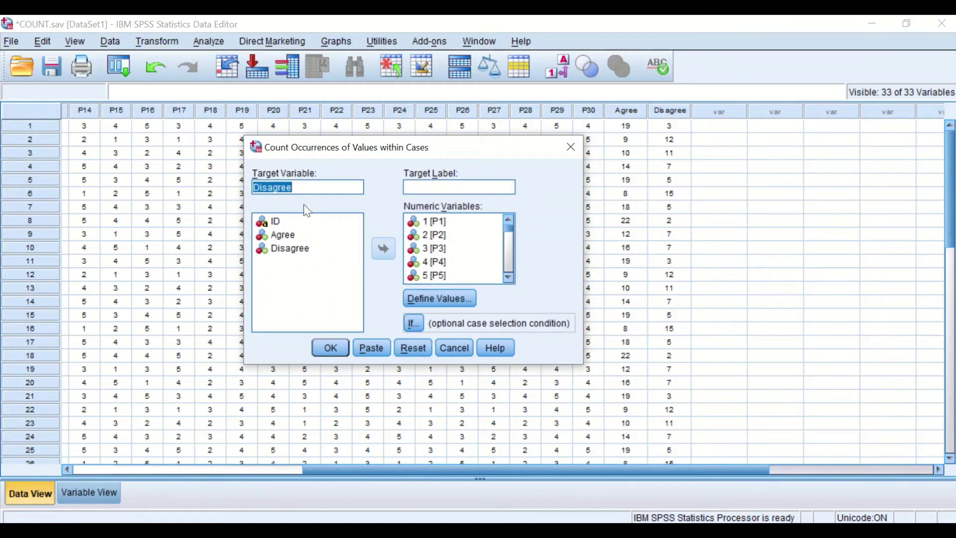
click(297, 188)
drag(301, 188, 240, 185)
text(Neutral)
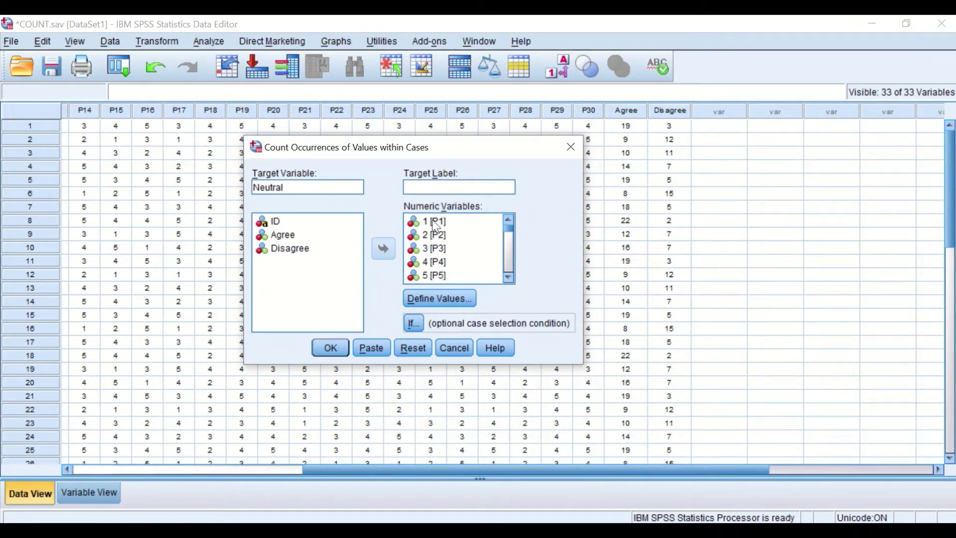
Remove the 1 thru 2 range from the values to count for the Neutral variable.
click(434, 303)
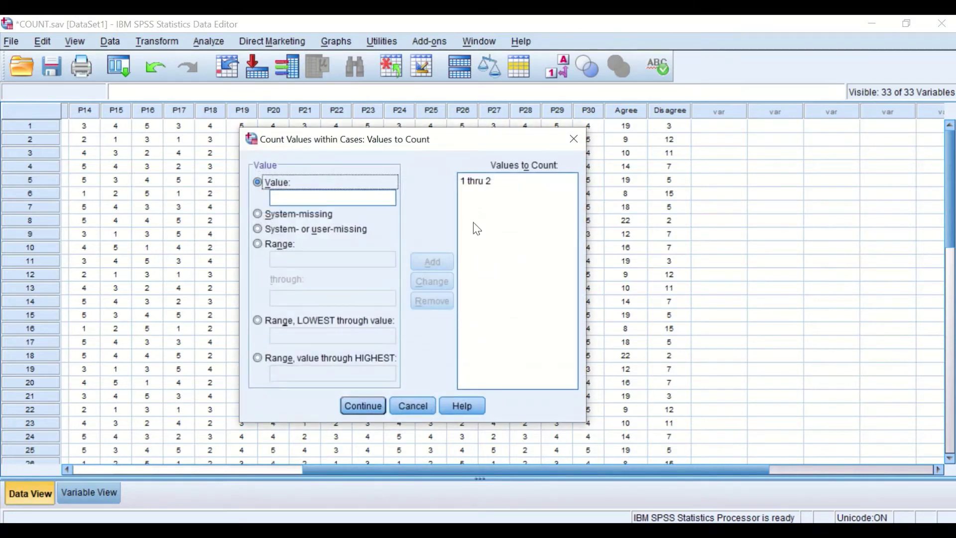
click(482, 191)
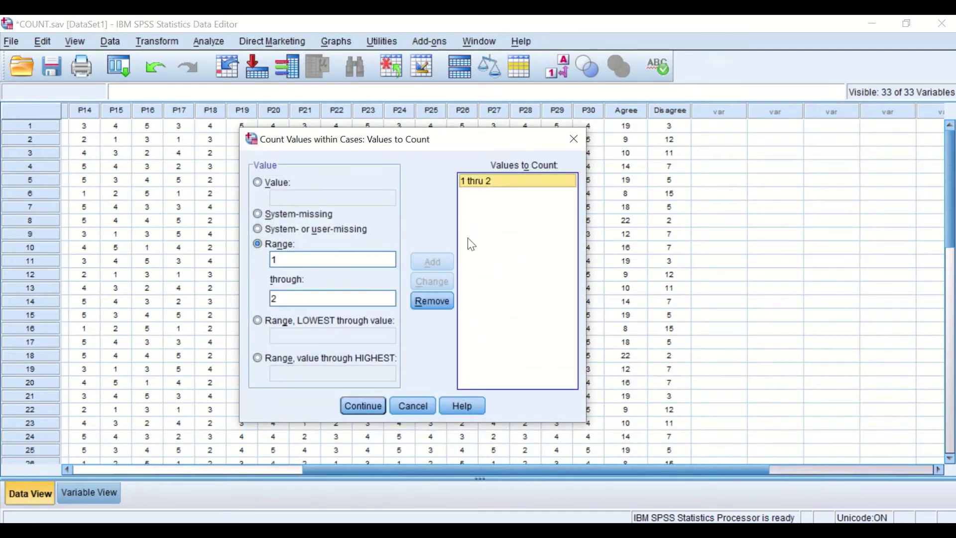
click(427, 301)
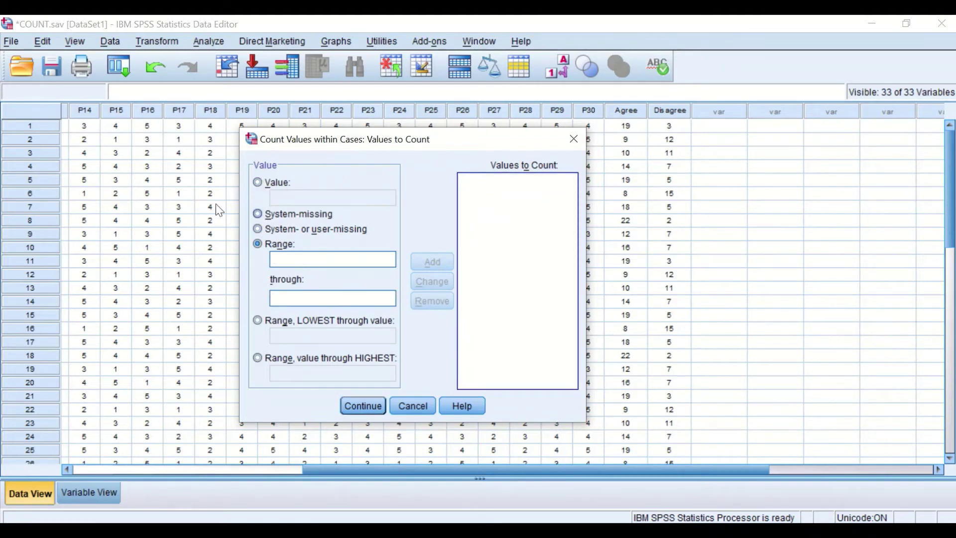
Add the single value 3 as the value to count and run the Neutral count across P1 to P30.
click(258, 182)
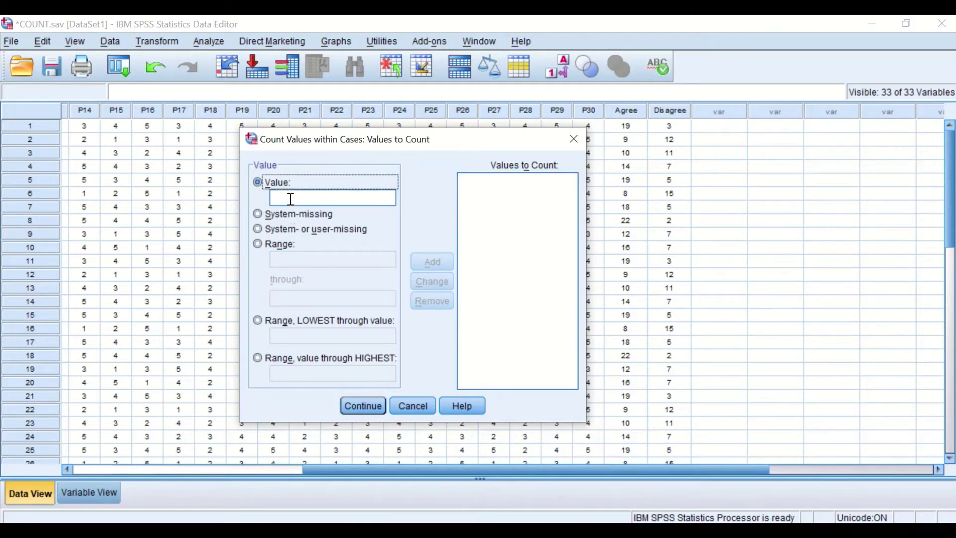
click(290, 198)
text(3)
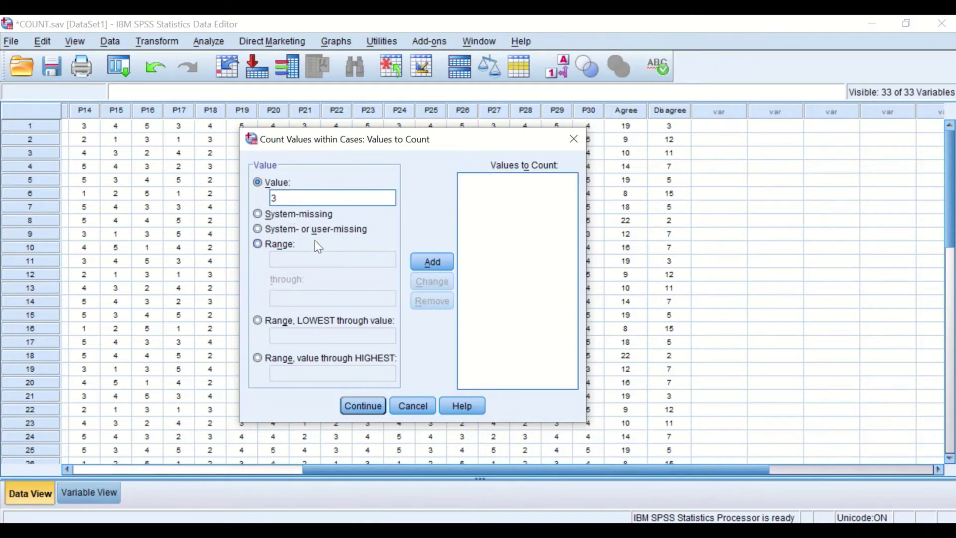
click(433, 264)
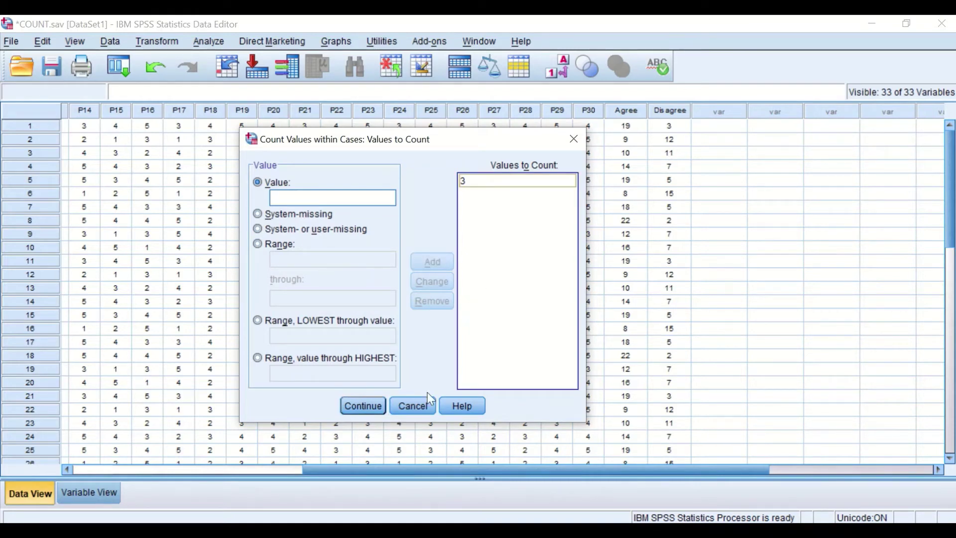
click(363, 406)
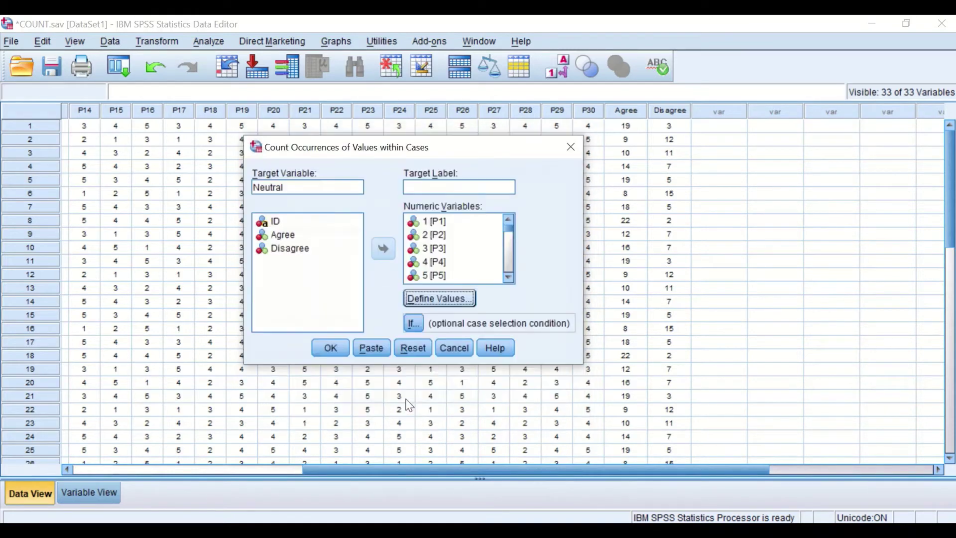
click(332, 352)
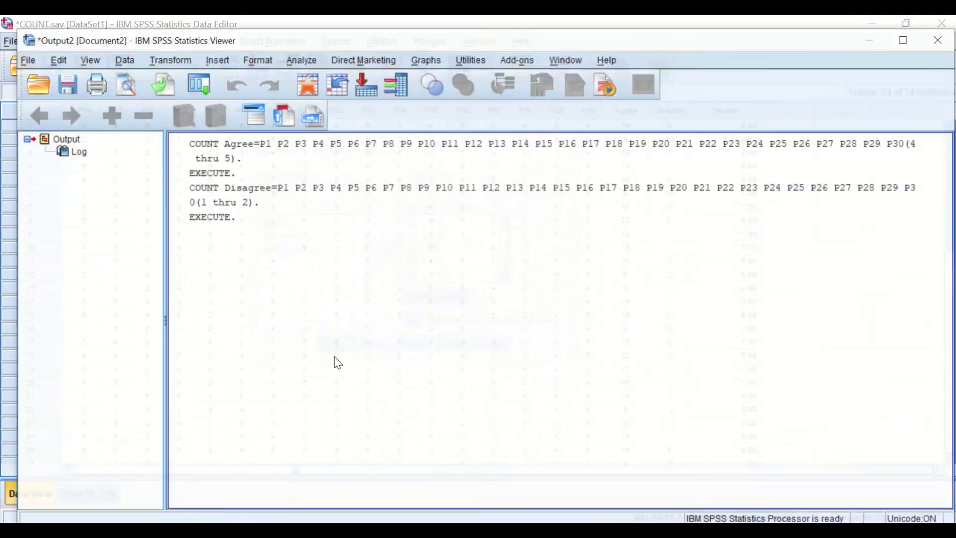
click(879, 27)
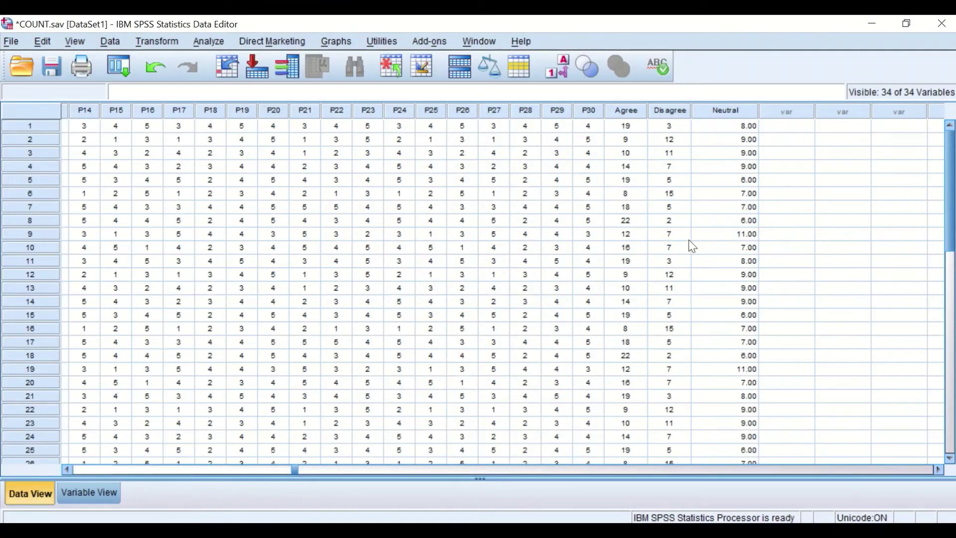
Set the Neutral variable's decimals to 0 and its column width to 6 in the variable definitions.
click(91, 495)
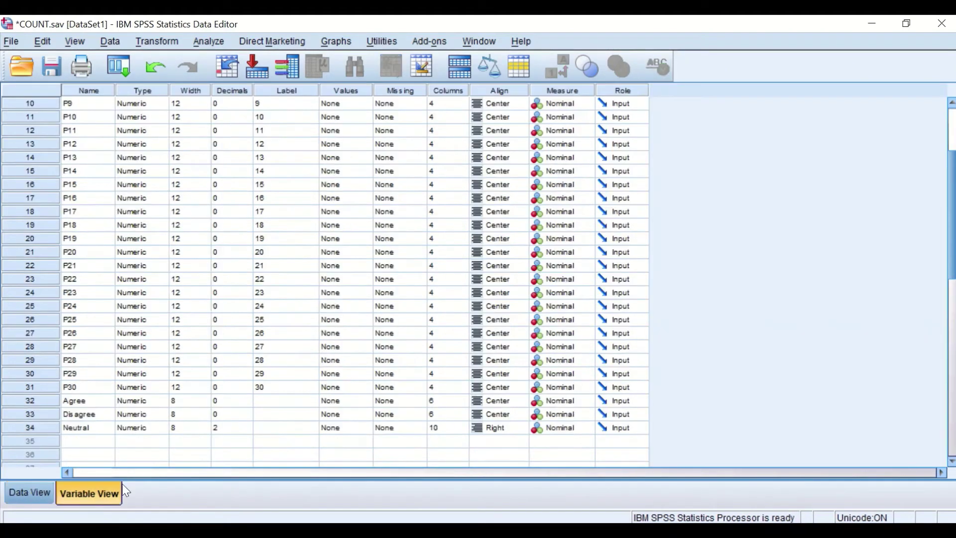
click(229, 427)
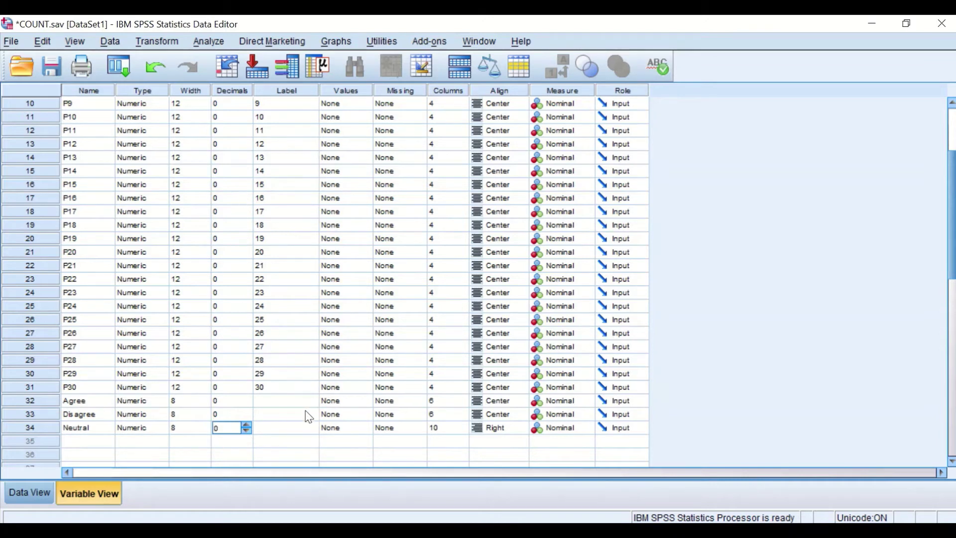
click(437, 429)
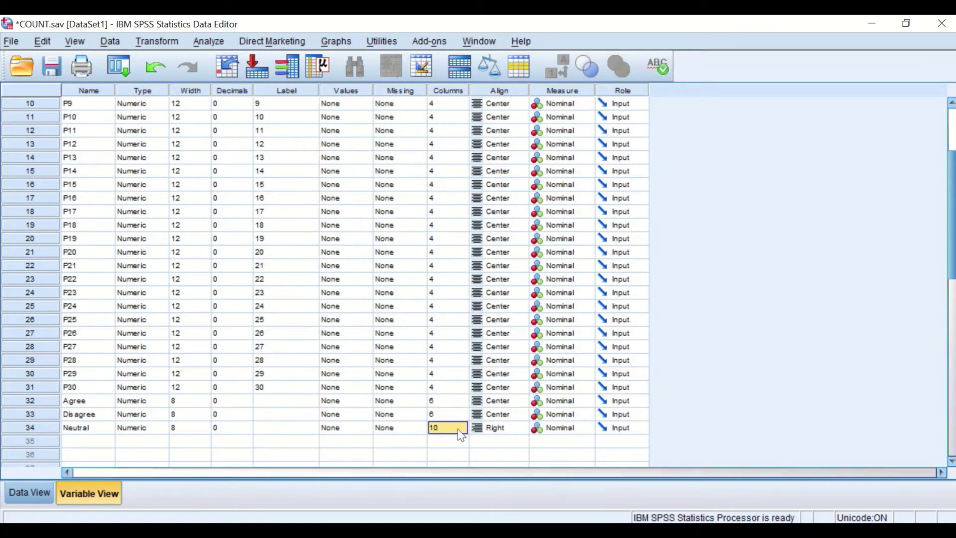
click(462, 431)
click(462, 431)
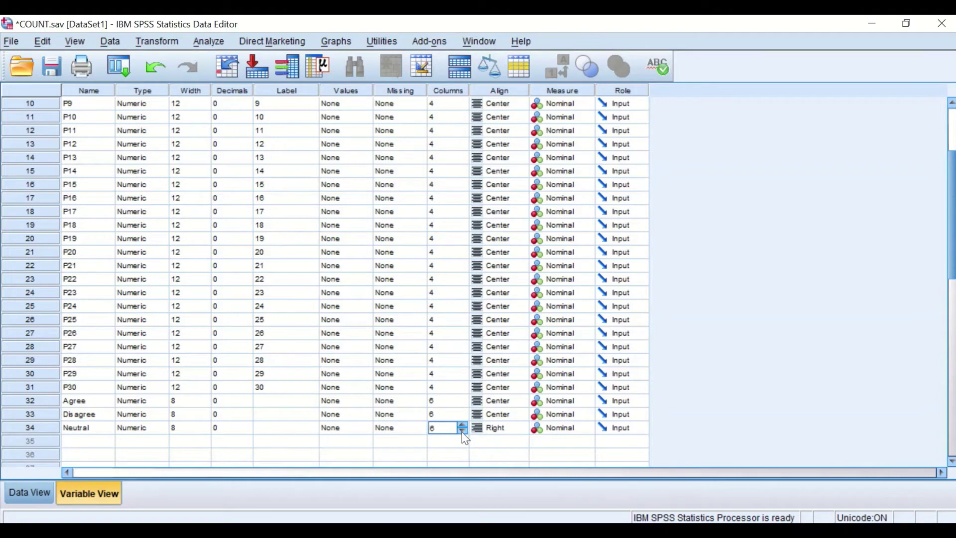
Set the Neutral variable's alignment to Center.
click(496, 432)
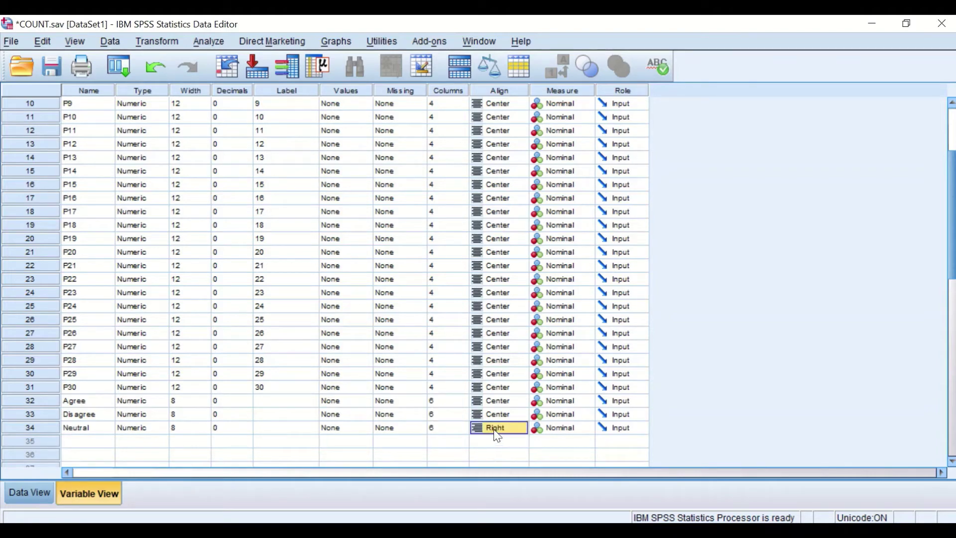
click(496, 431)
click(503, 464)
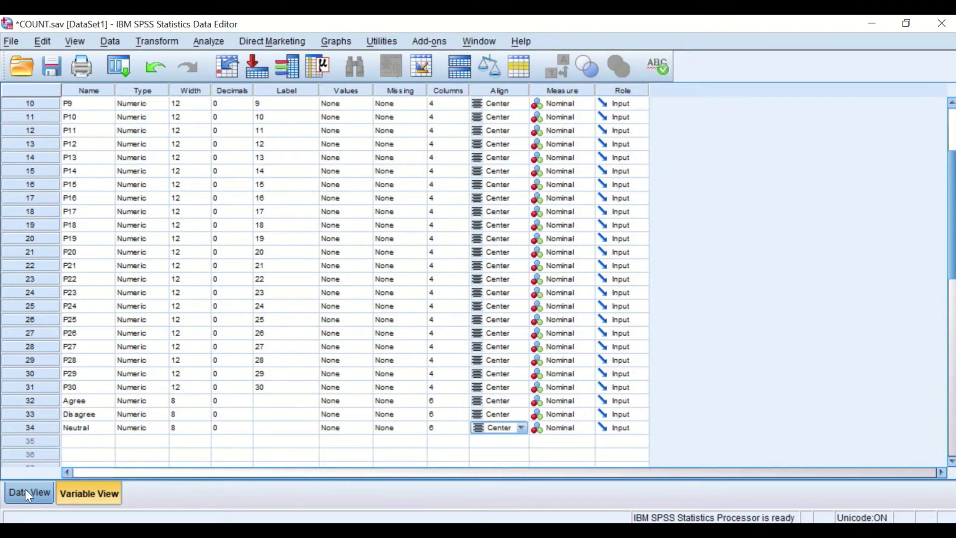
Return to the data and review the Agree, Disagree and Neutral counts for all cases.
click(27, 493)
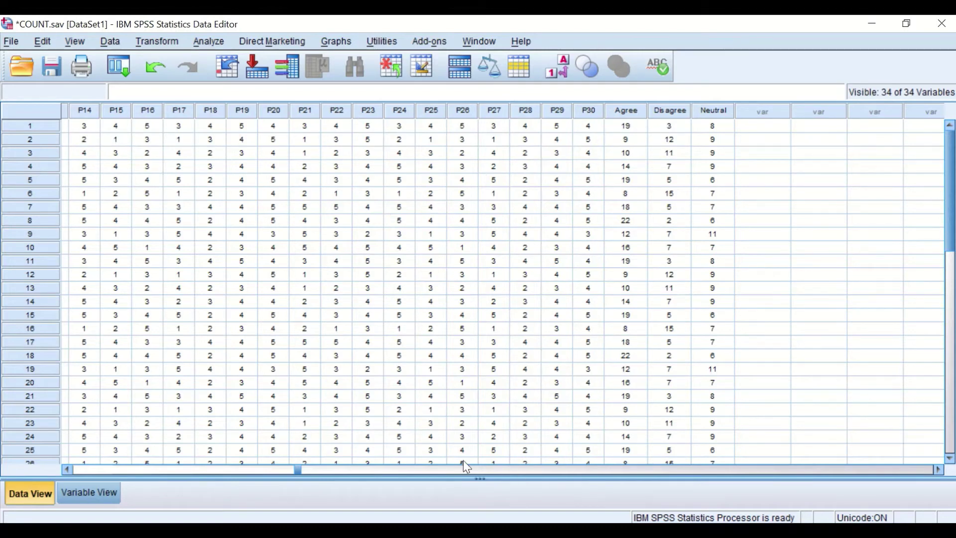
drag(312, 469, 765, 129)
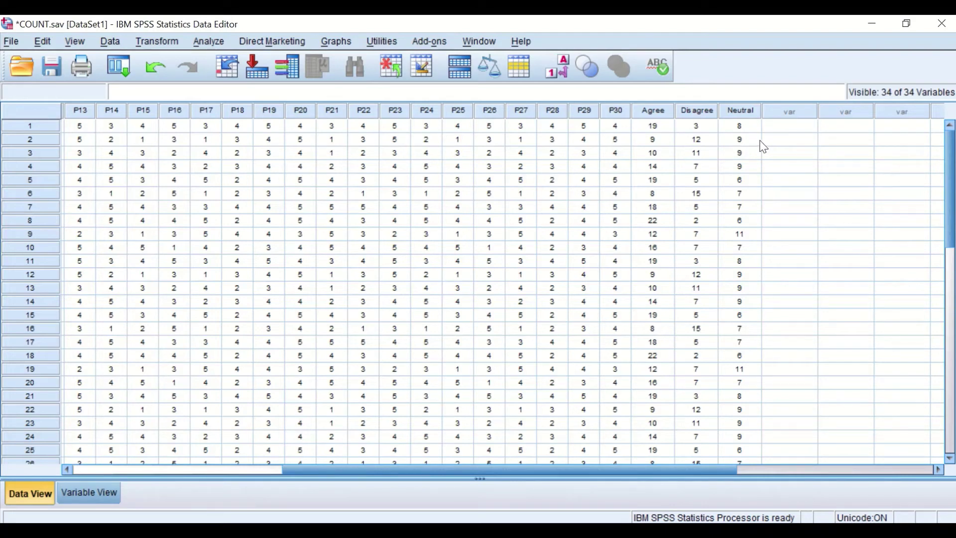
scroll(792, 162, down, 3)
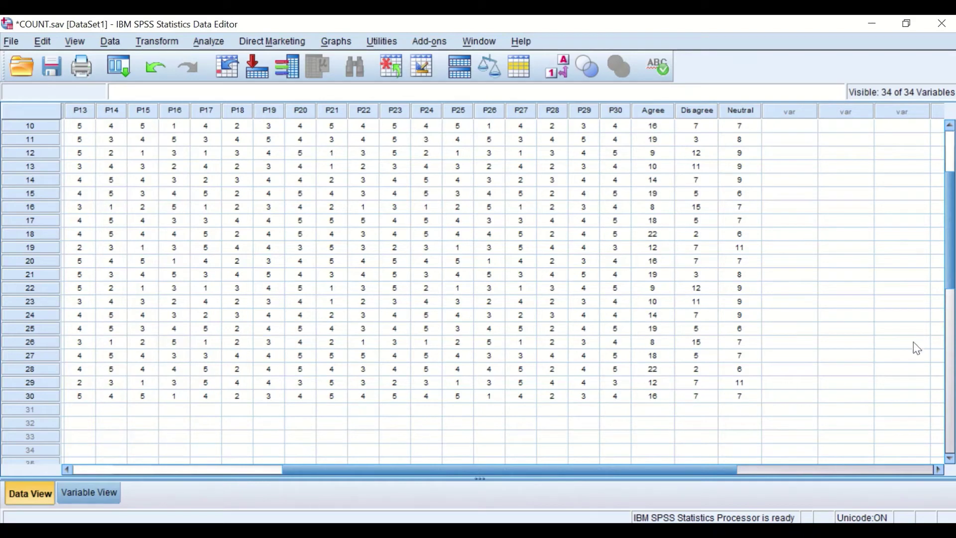
scroll(913, 342, up, 3)
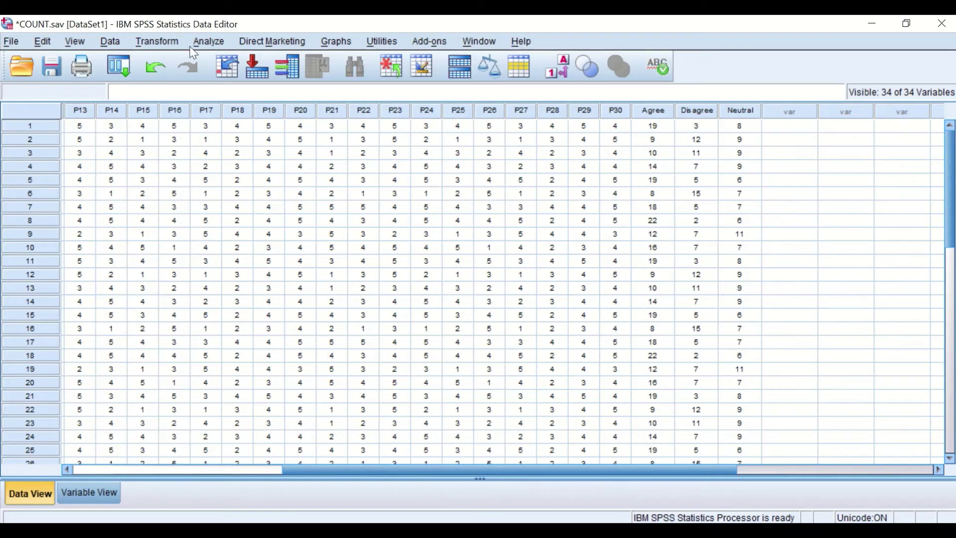
Start computing a new variable with Agreepercent as the target variable.
click(158, 42)
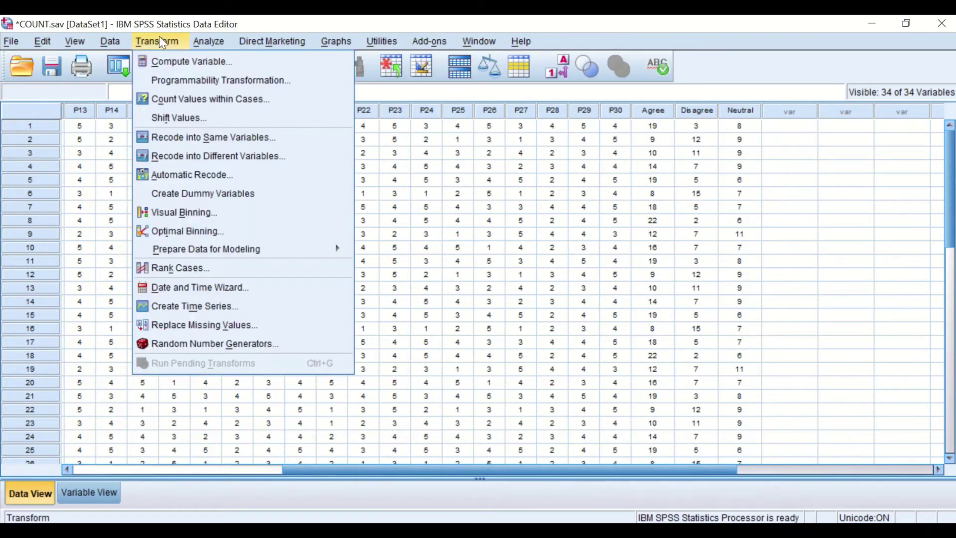
click(175, 70)
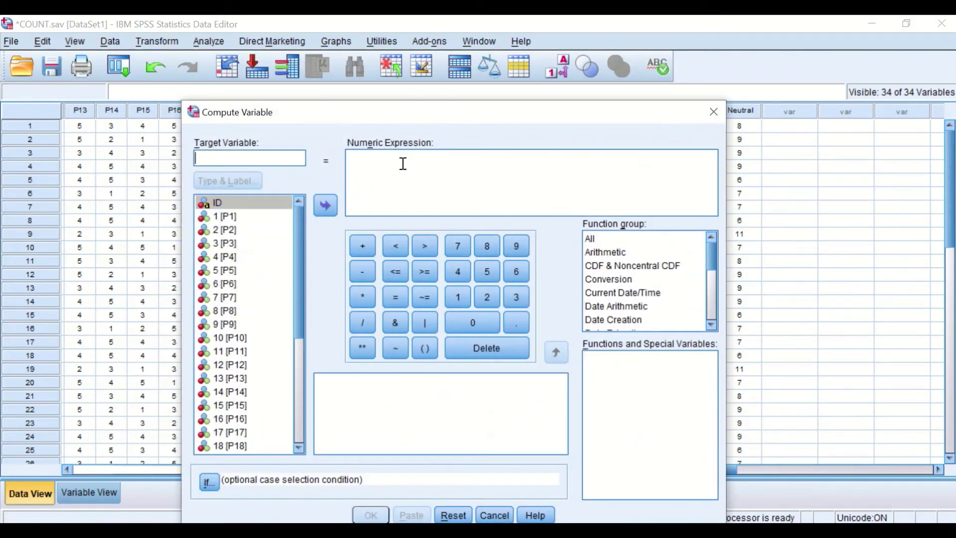
drag(389, 119, 397, 88)
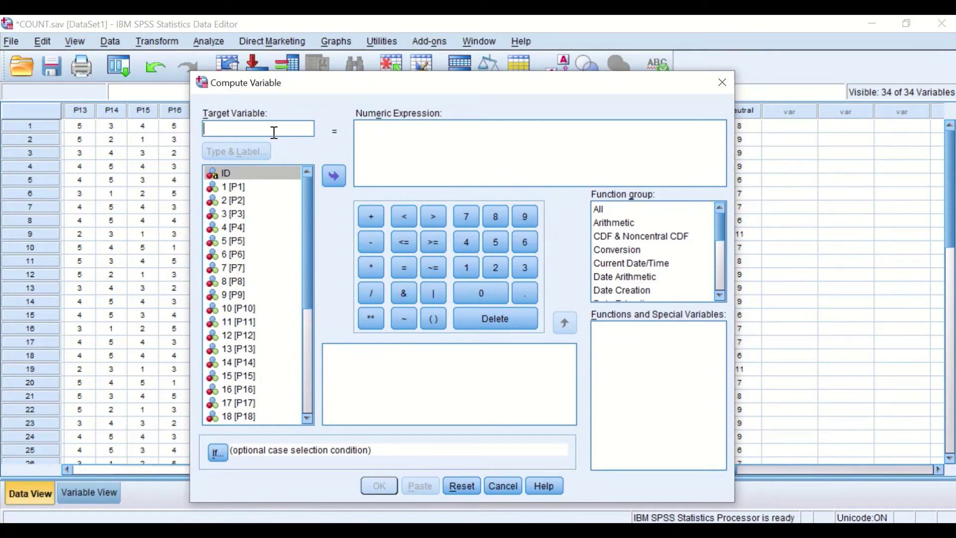
text(Agree)
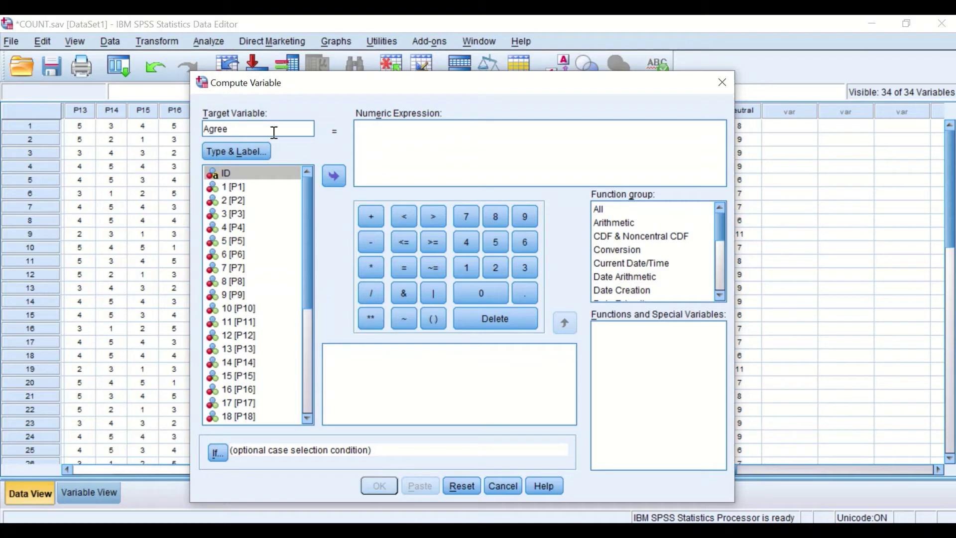
text(percent)
Insert the Agree variable into the numeric expression for Agreepercent.
drag(304, 224, 311, 331)
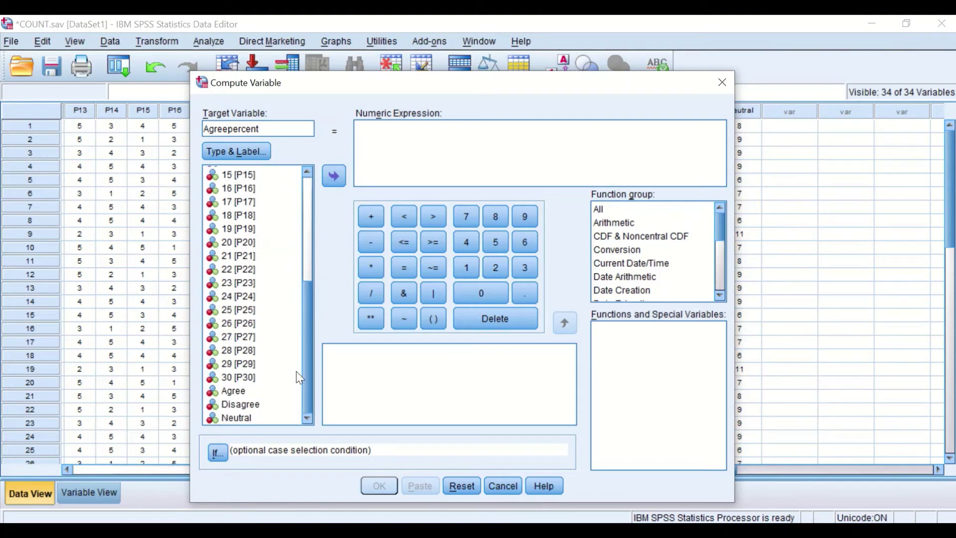
click(230, 392)
click(332, 176)
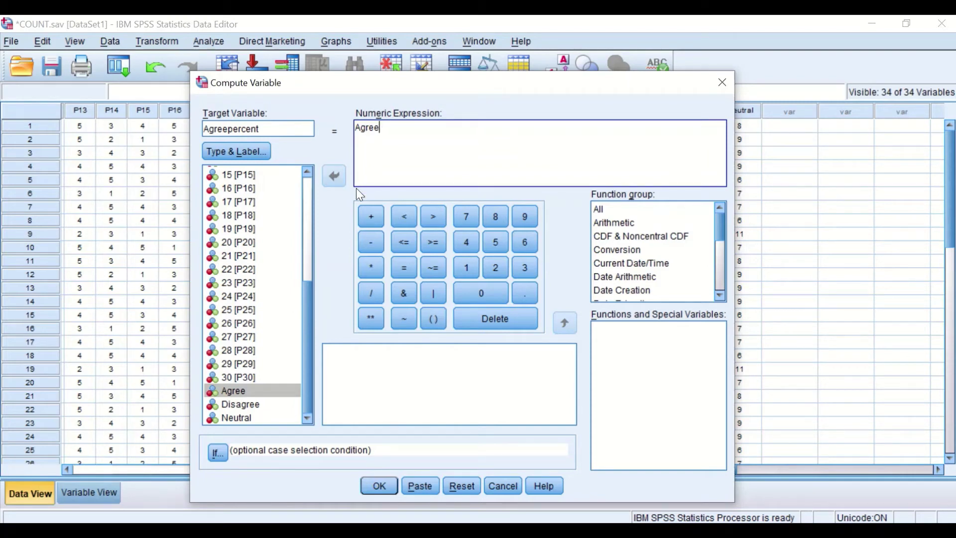
text(/30)
key(BackSpace)
key(BackSpace)
key(BackSpace)
Complete the numeric expression as Agree / 30 * 100, compute the variable and return to the data.
click(372, 293)
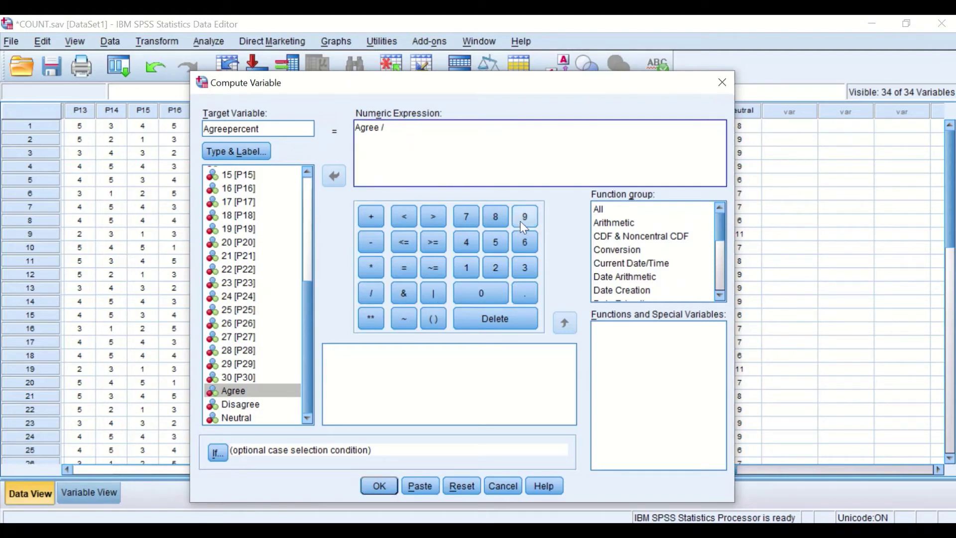
click(525, 267)
click(472, 294)
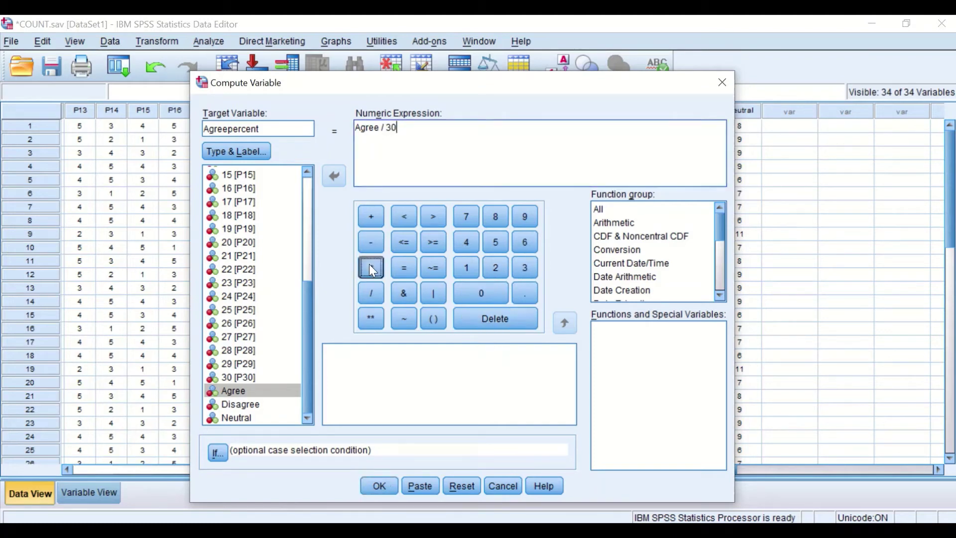
click(371, 268)
click(467, 267)
click(487, 293)
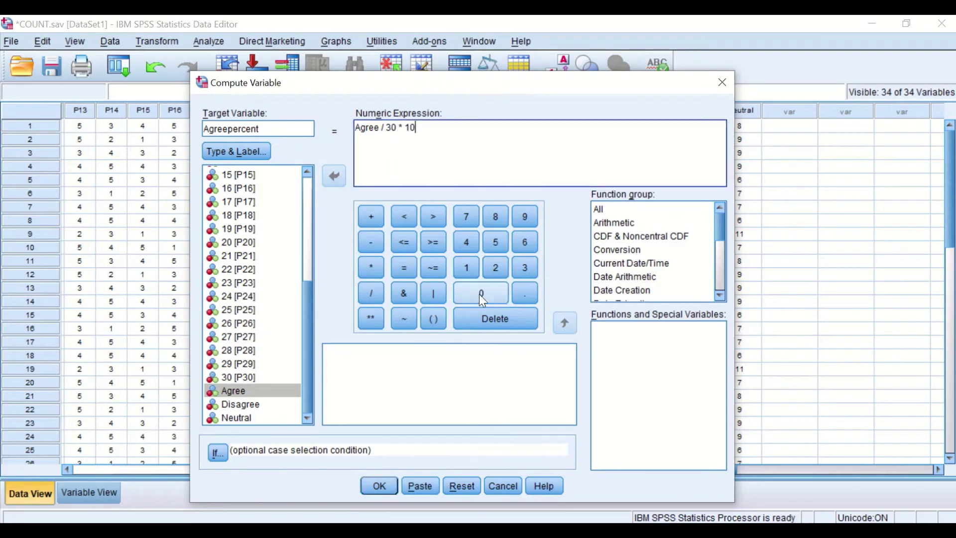
click(480, 294)
click(378, 486)
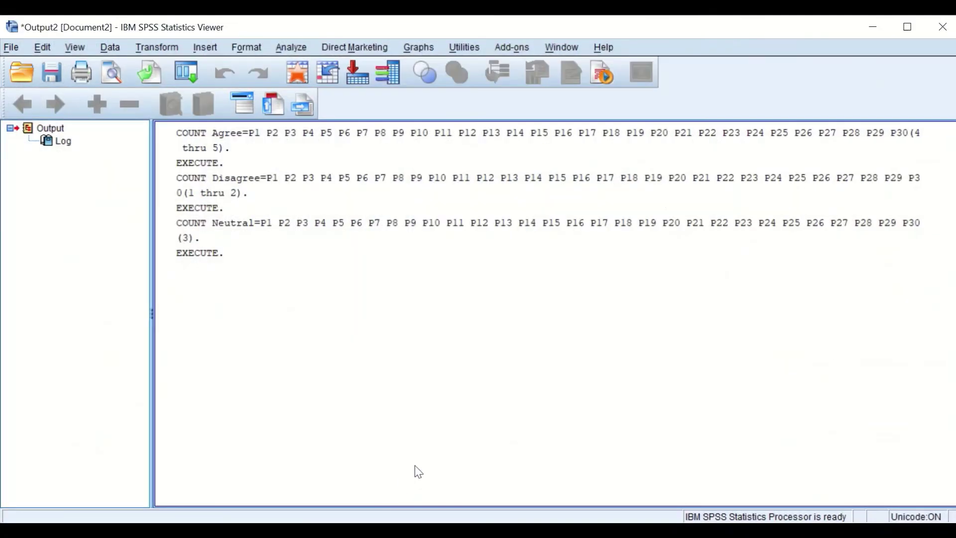
click(871, 24)
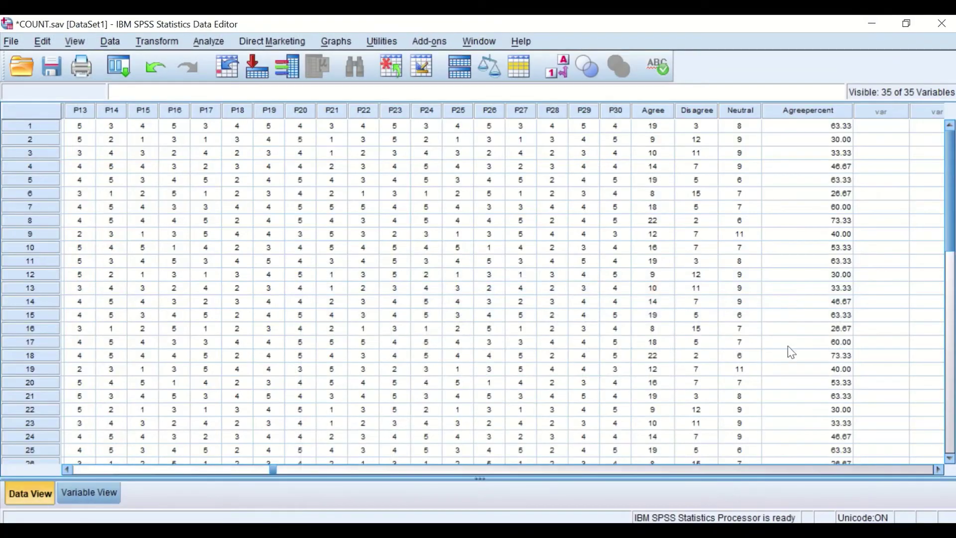
Set the Agreepercent variable's decimals to 0 in the variable definitions.
click(76, 490)
click(225, 444)
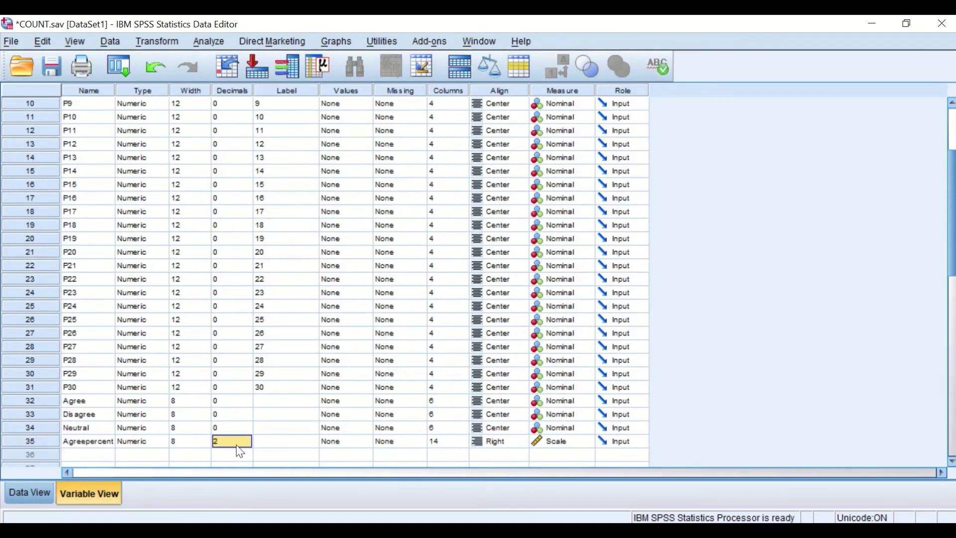
click(246, 444)
click(246, 444)
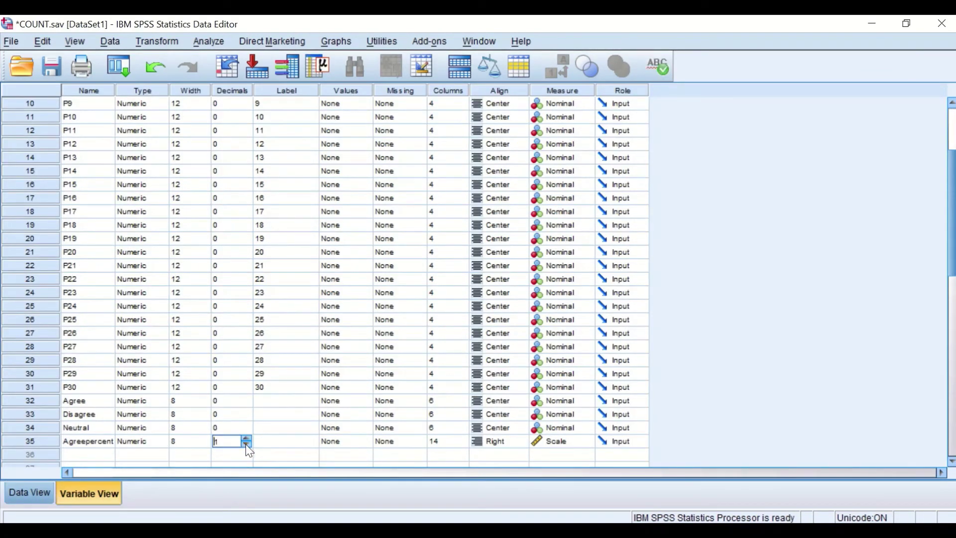
Set the Agreepercent variable's column width to 7 and its alignment to Center.
click(447, 441)
click(461, 444)
click(463, 444)
click(462, 445)
click(521, 447)
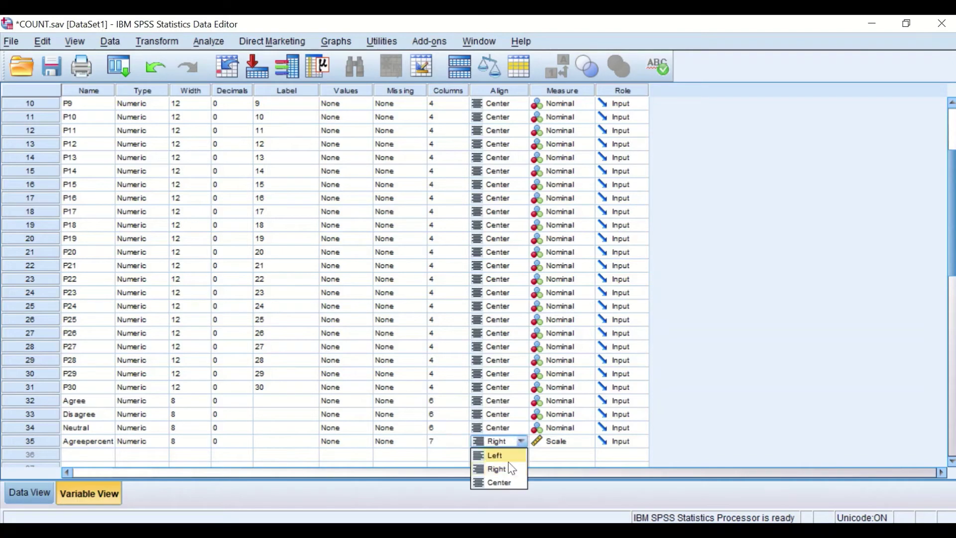
click(510, 484)
Return to the data and review the Agreepercent values for all cases.
click(30, 493)
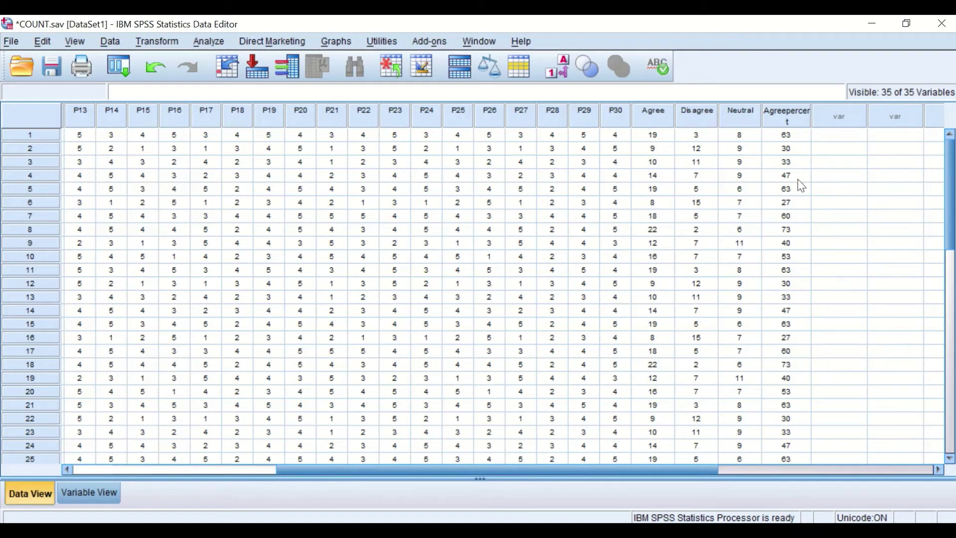
scroll(799, 180, down, 3)
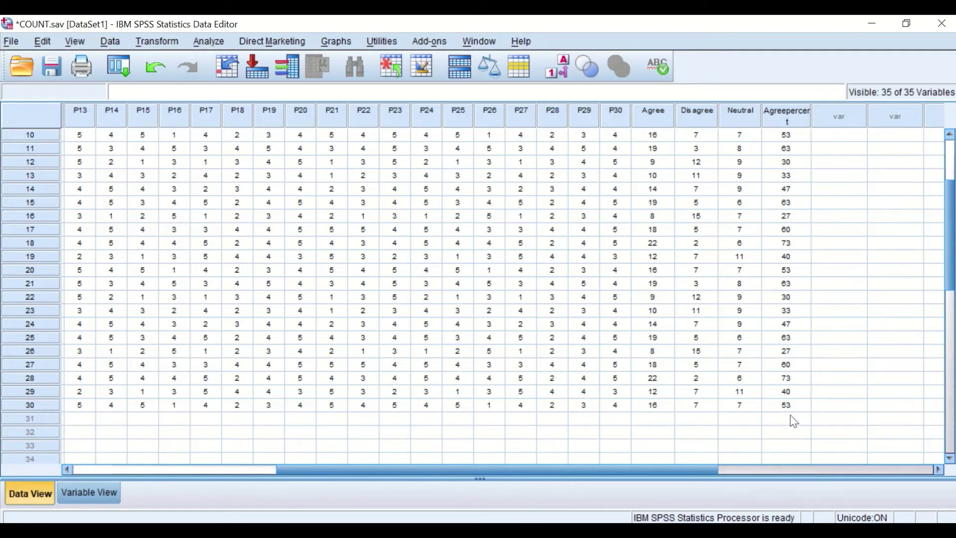
scroll(796, 413, up, 3)
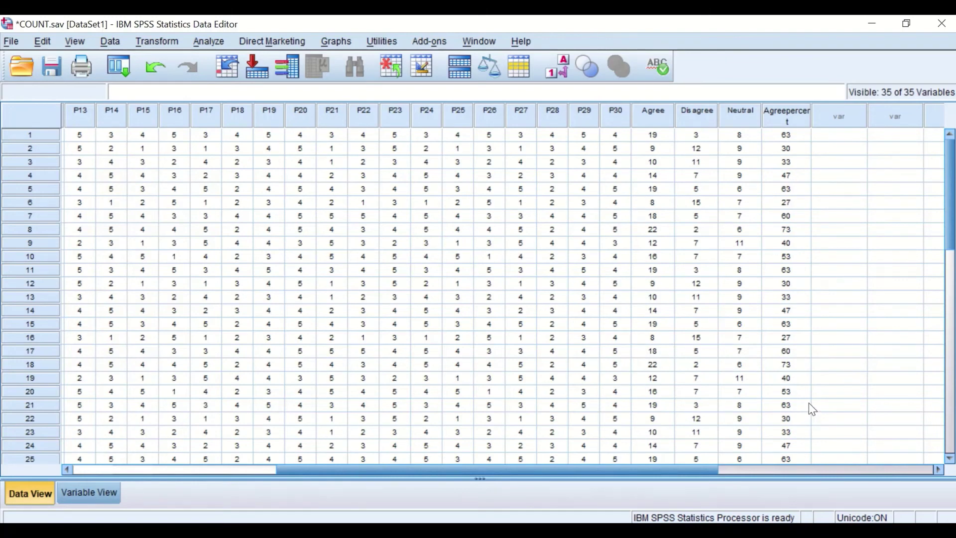
scroll(813, 382, down, 3)
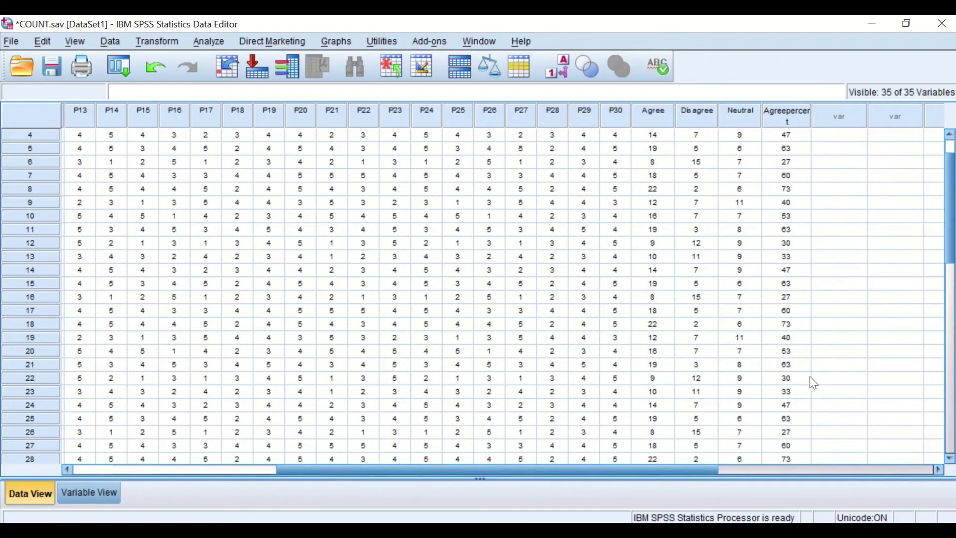
scroll(813, 383, up, 3)
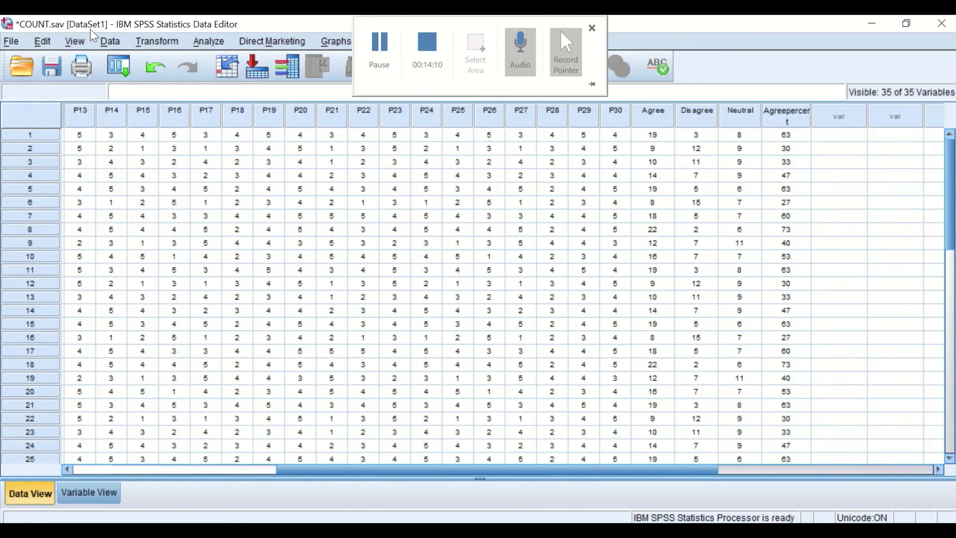
Start a new variable computation with cleared settings and name the target variable Disagreepercent.
click(162, 42)
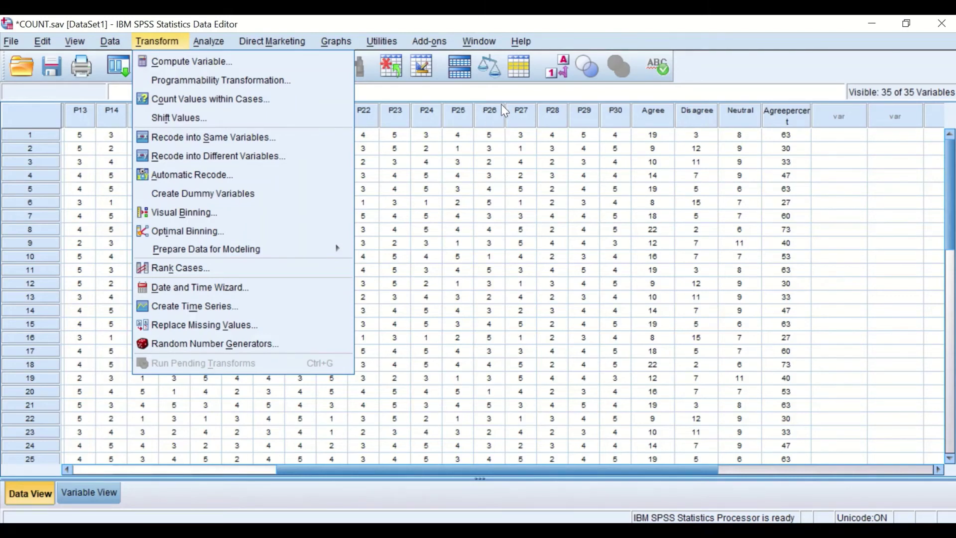
click(192, 61)
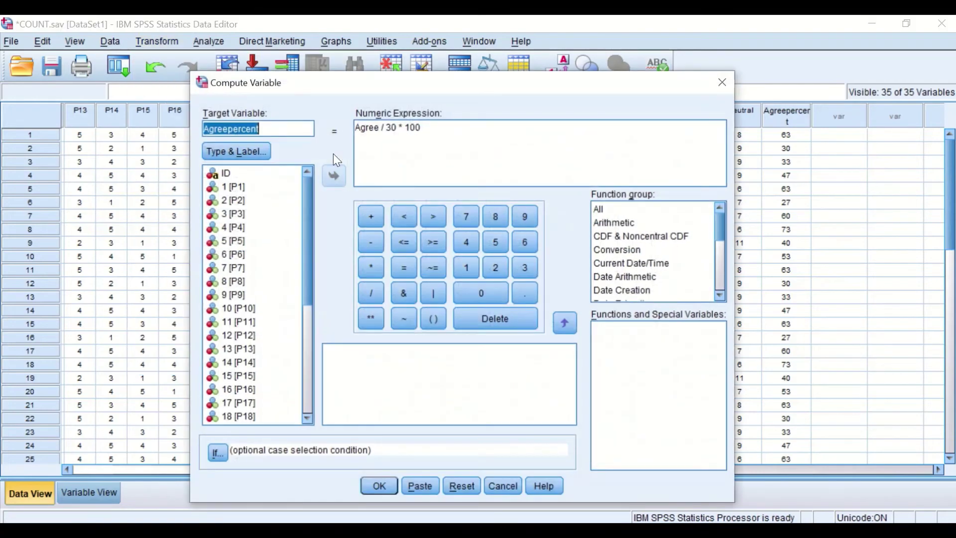
click(461, 486)
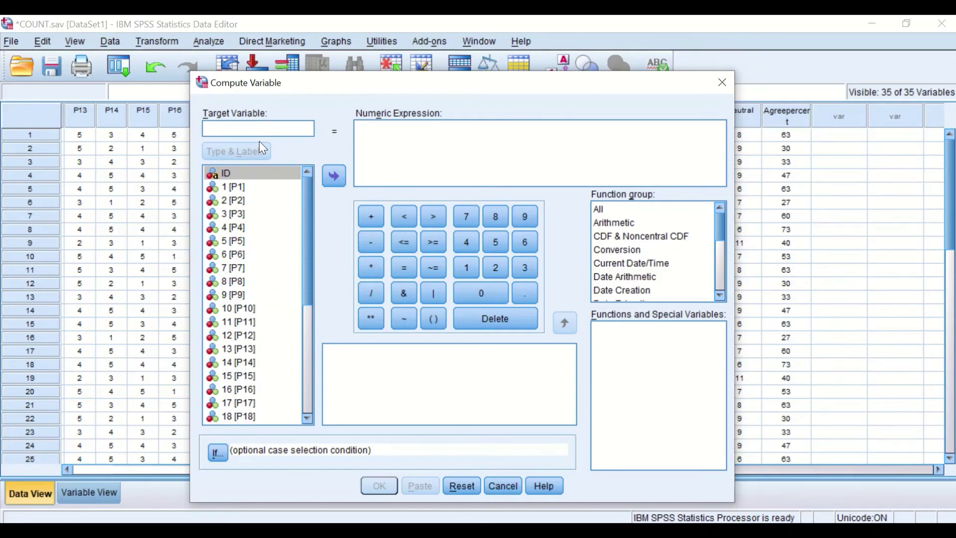
text(Disagreepercent)
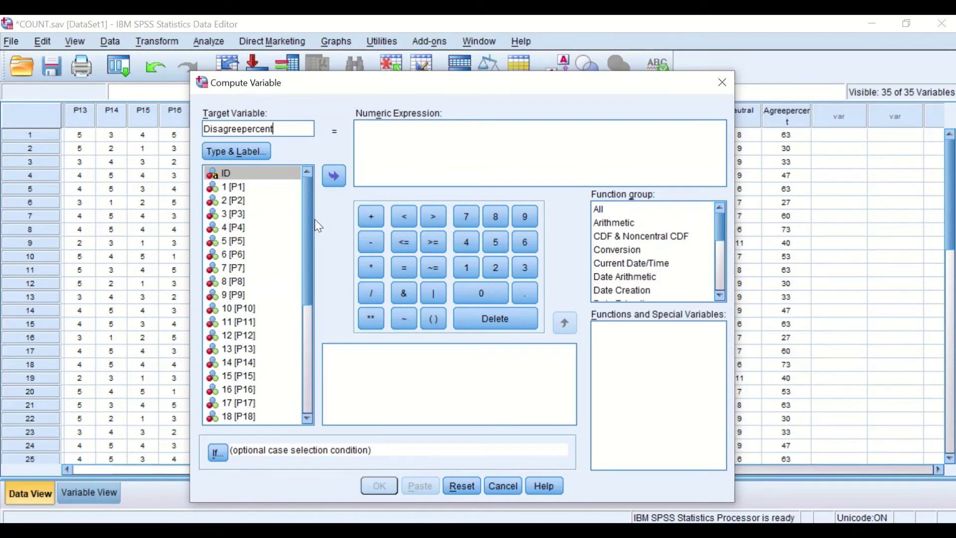
Build the numeric expression Disagree / 30 * 100, compute the variable and return to the data.
scroll(307, 229, down, 5)
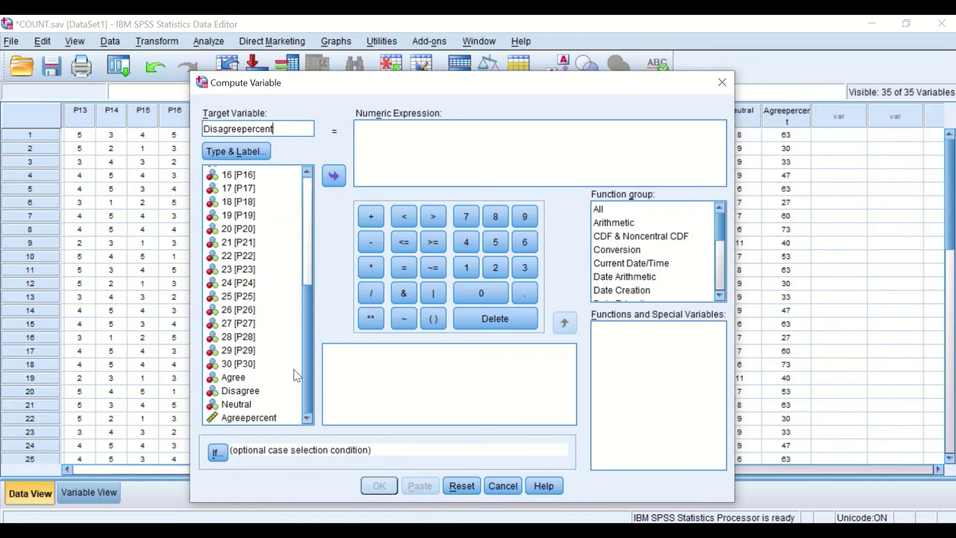
click(238, 391)
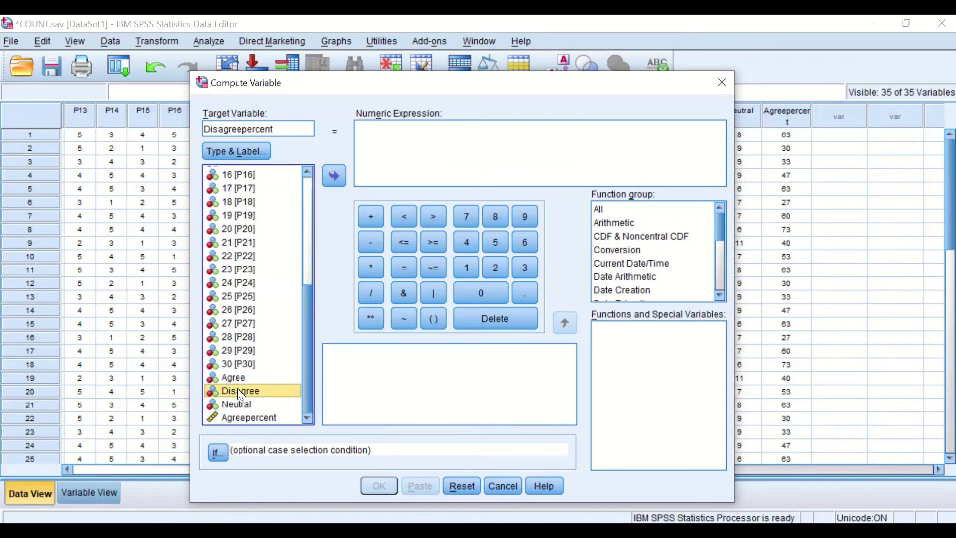
click(335, 175)
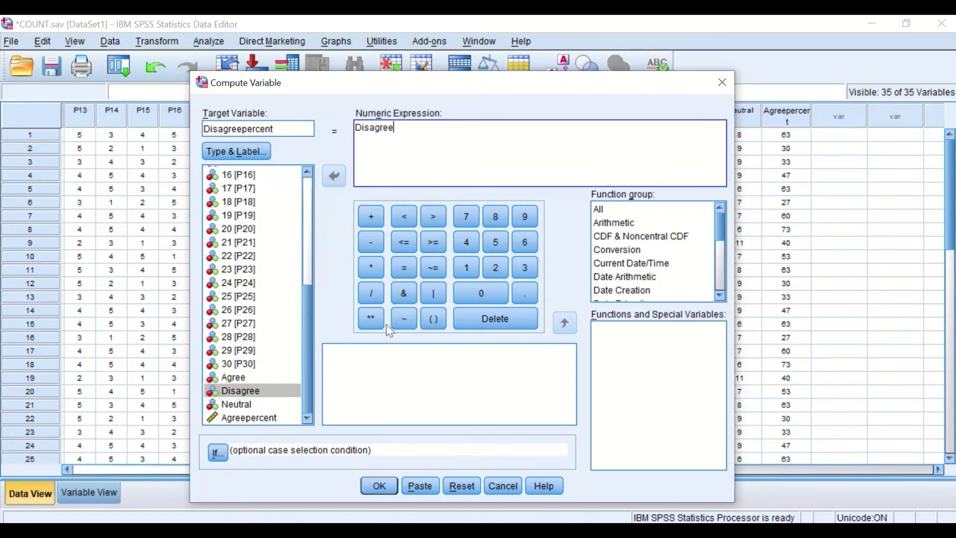
click(370, 294)
click(524, 268)
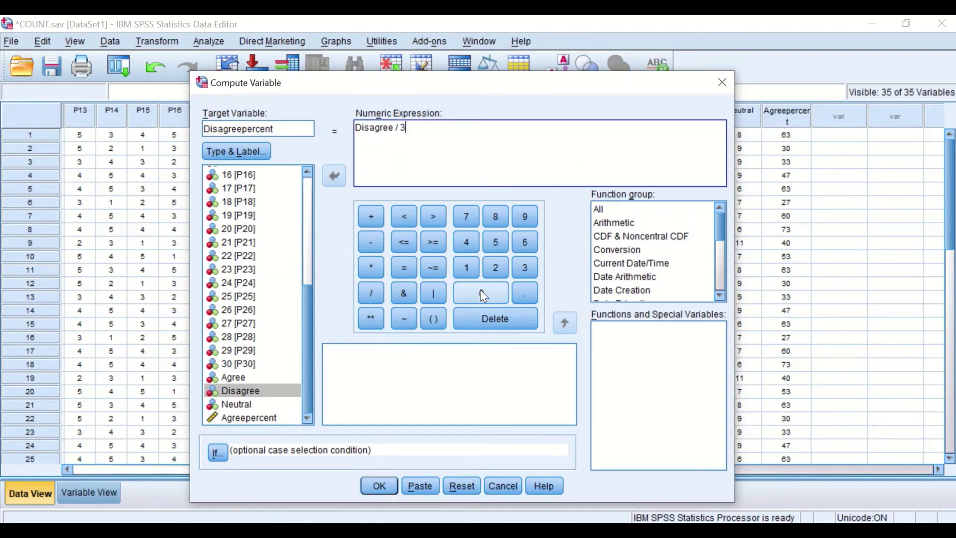
click(481, 293)
click(371, 267)
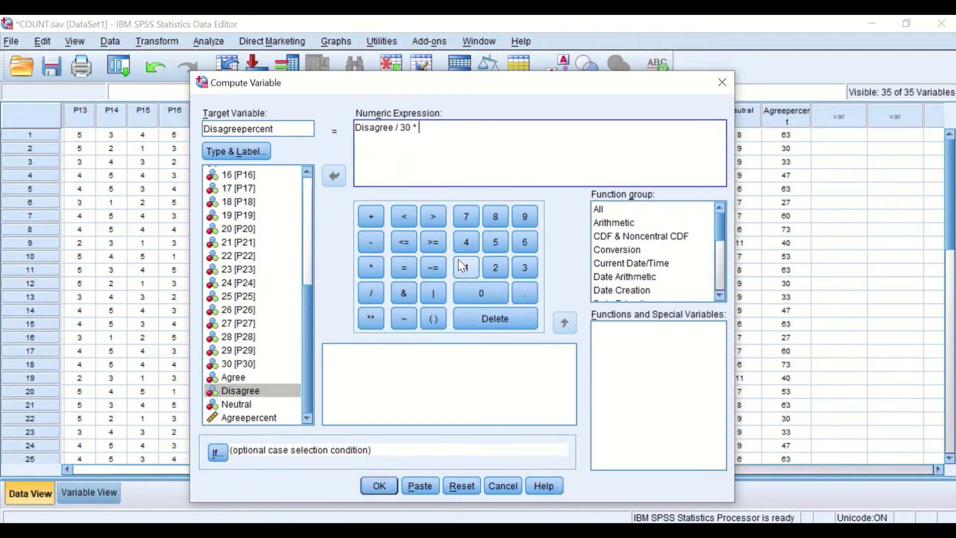
click(471, 265)
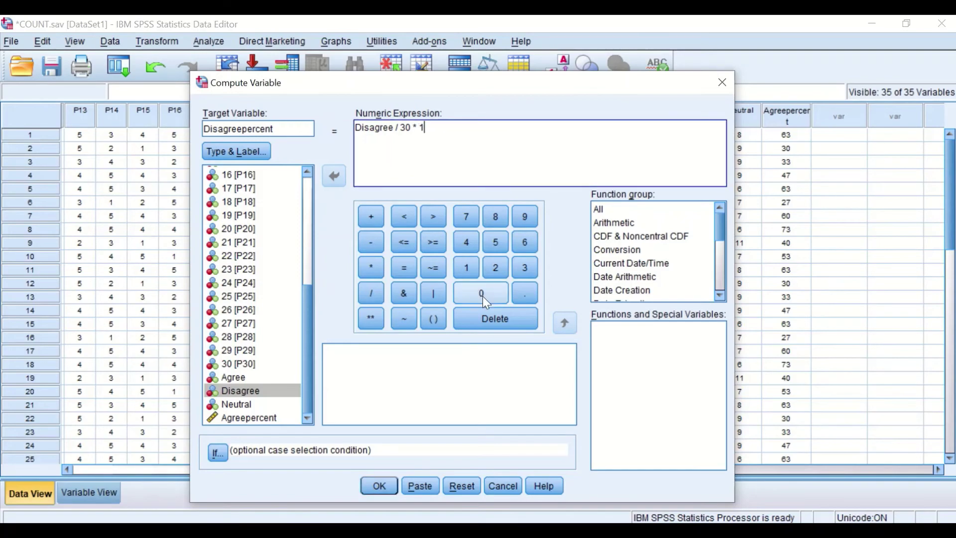
click(482, 294)
click(483, 295)
click(379, 485)
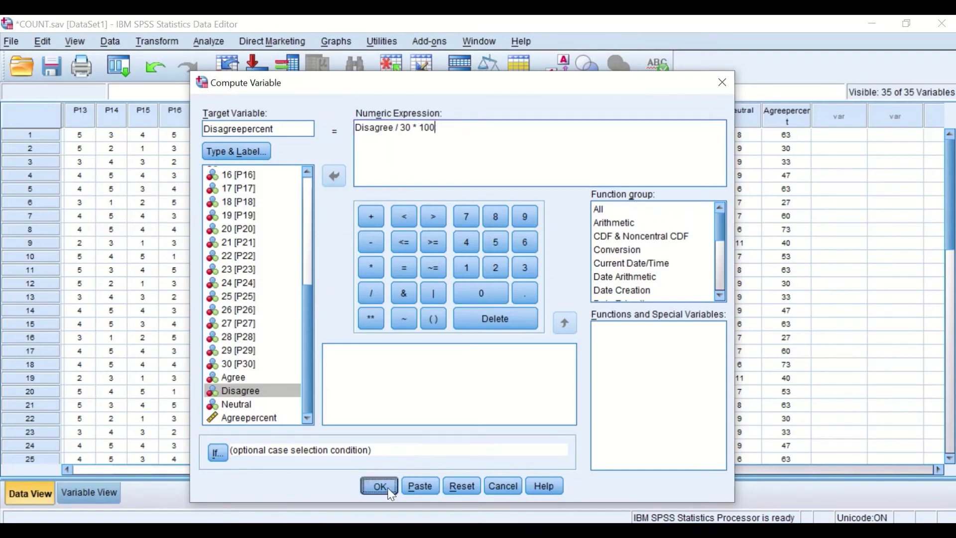
click(870, 27)
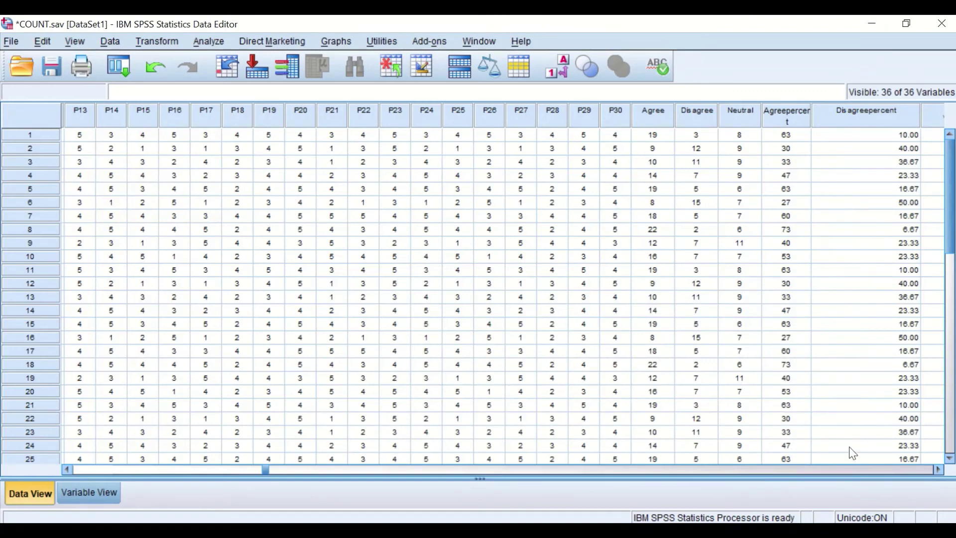
Set the Disagreepercent variable's decimals to 0 in the variable definitions.
click(940, 470)
click(939, 470)
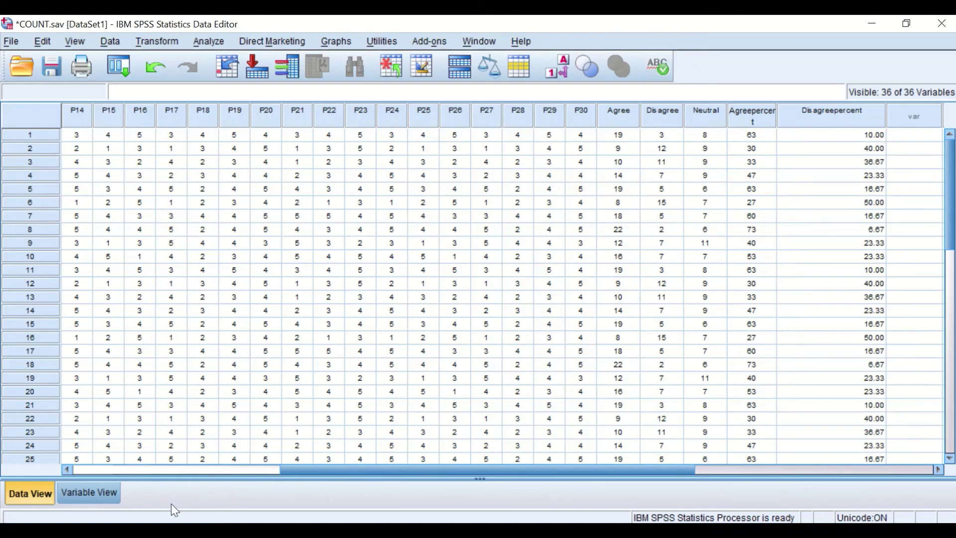
click(91, 498)
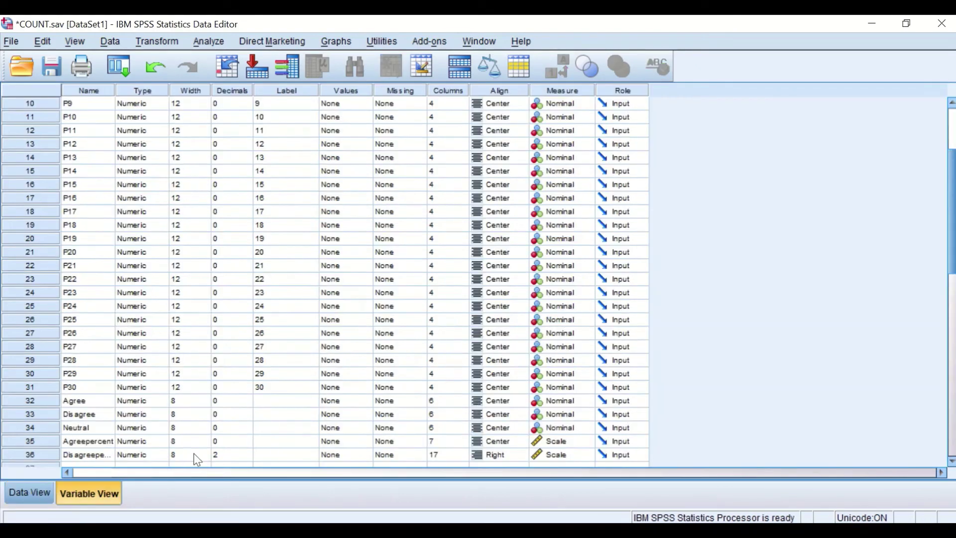
click(235, 454)
double_click(246, 458)
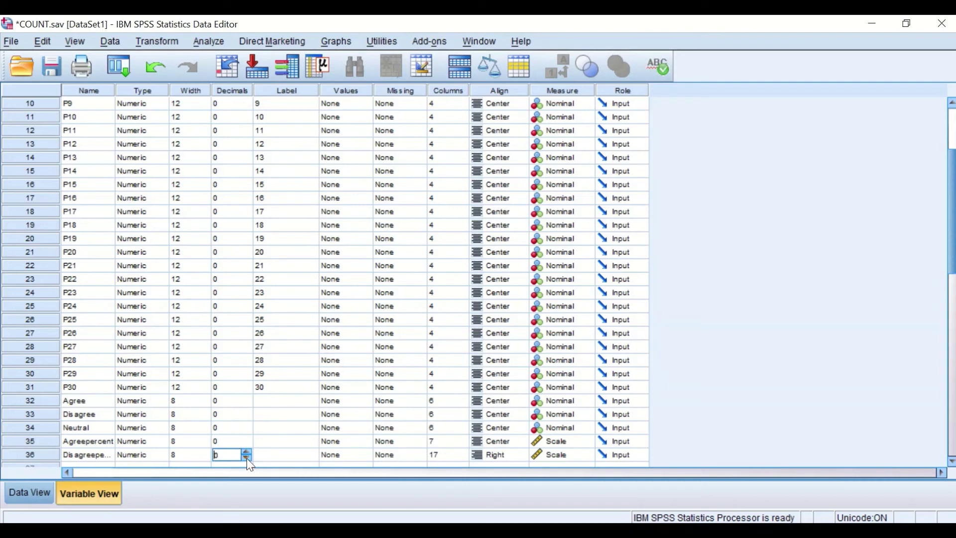
Set the Disagreepercent variable's column width to 7 and its alignment to Center.
click(461, 457)
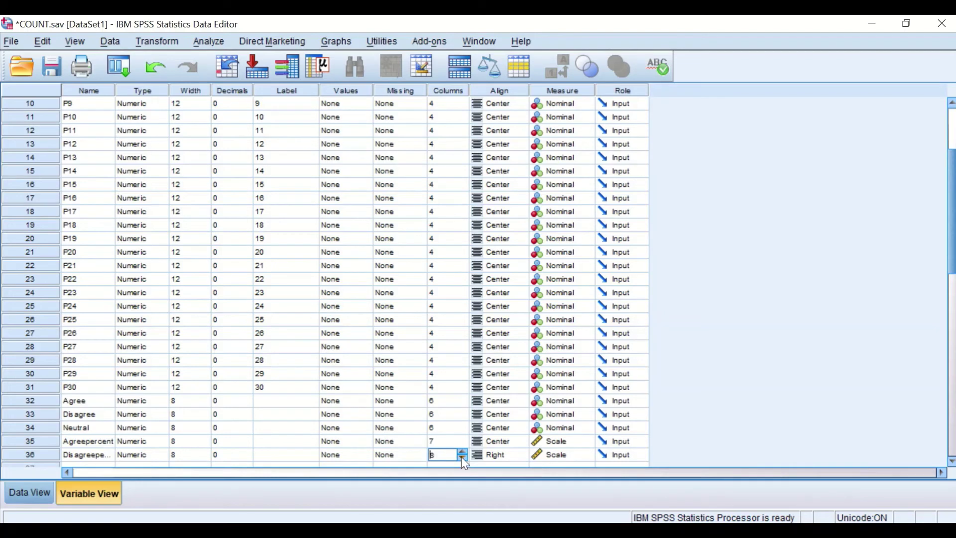
click(502, 457)
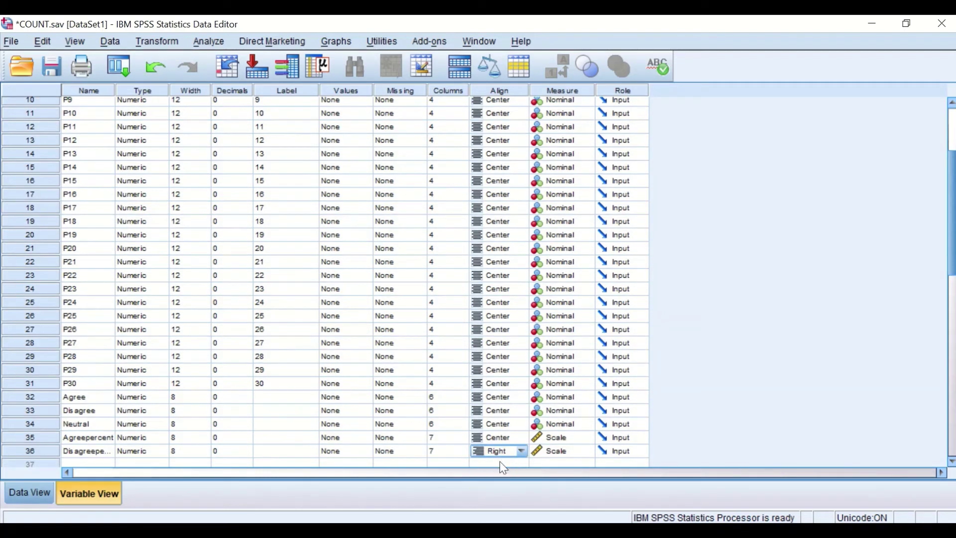
click(498, 457)
click(498, 492)
Return to the data and review the Disagreepercent values alongside the item answers for all cases.
click(31, 493)
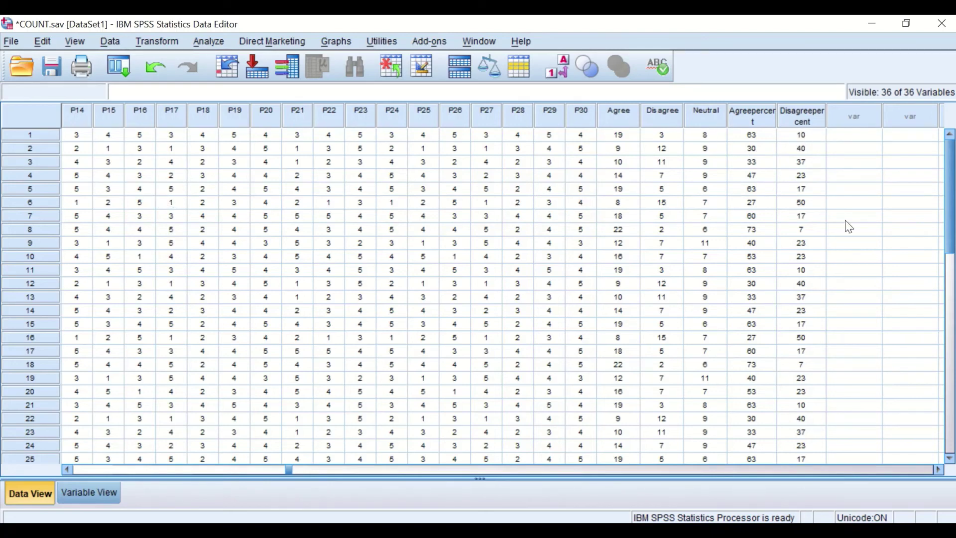
scroll(802, 269, down, 3)
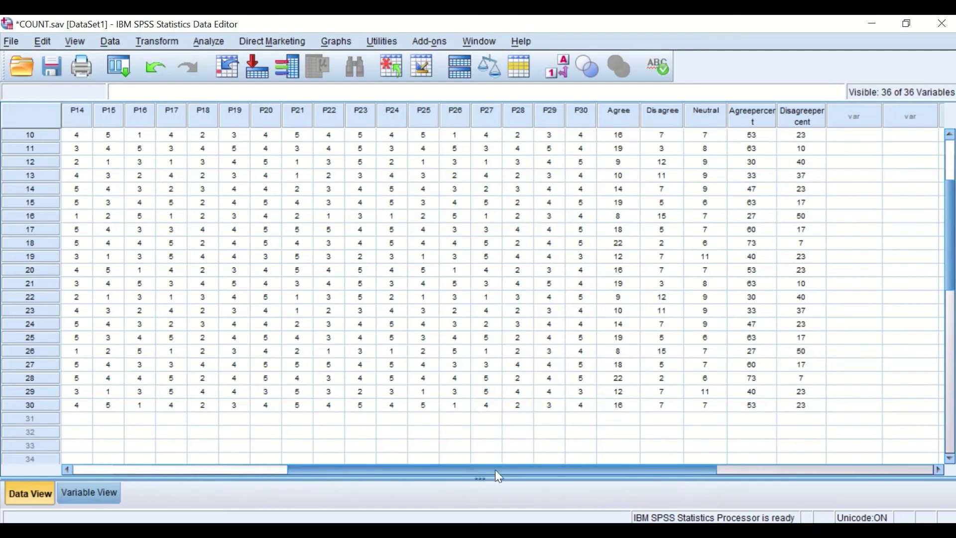
drag(474, 468, 248, 463)
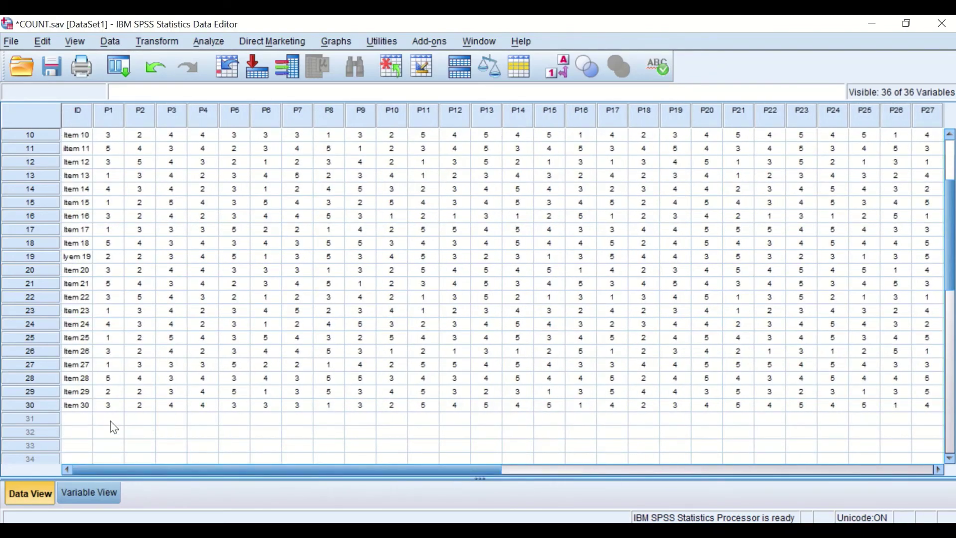
drag(297, 467, 587, 464)
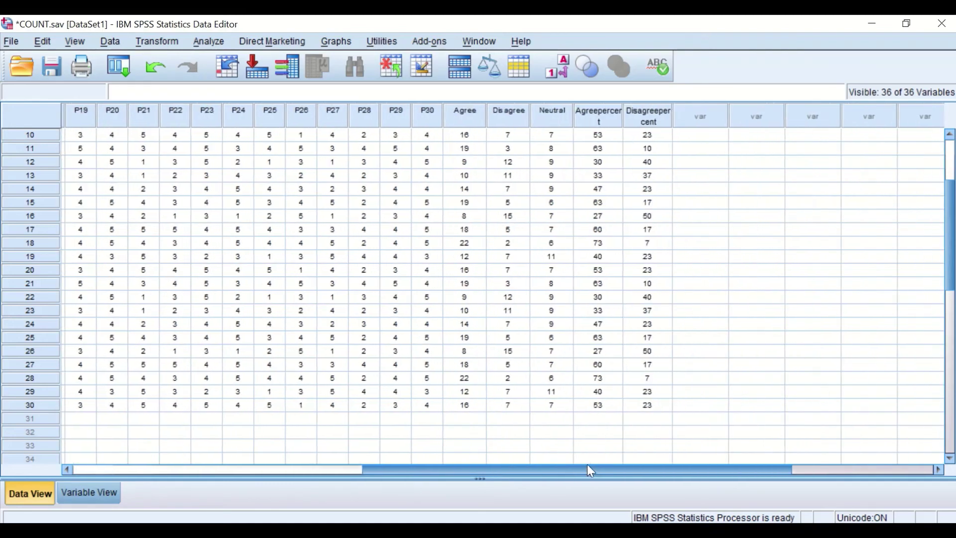
Start another variable computation with cleared settings and name the target variable Neutralpercentage.
click(165, 42)
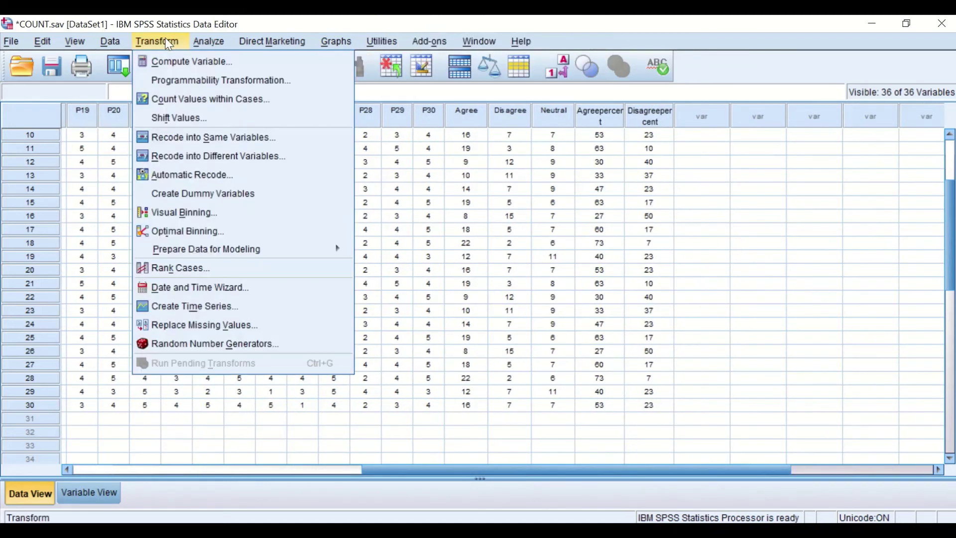
click(176, 64)
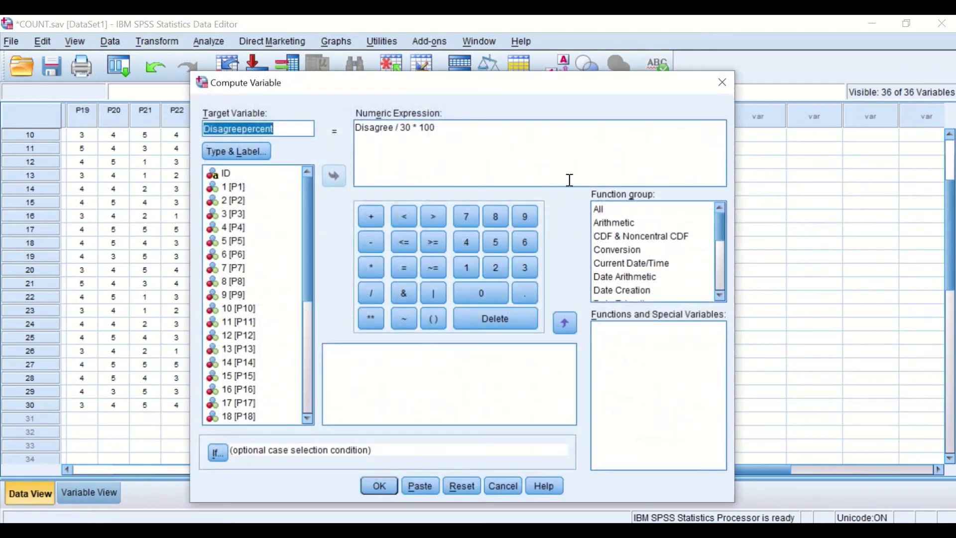
click(461, 486)
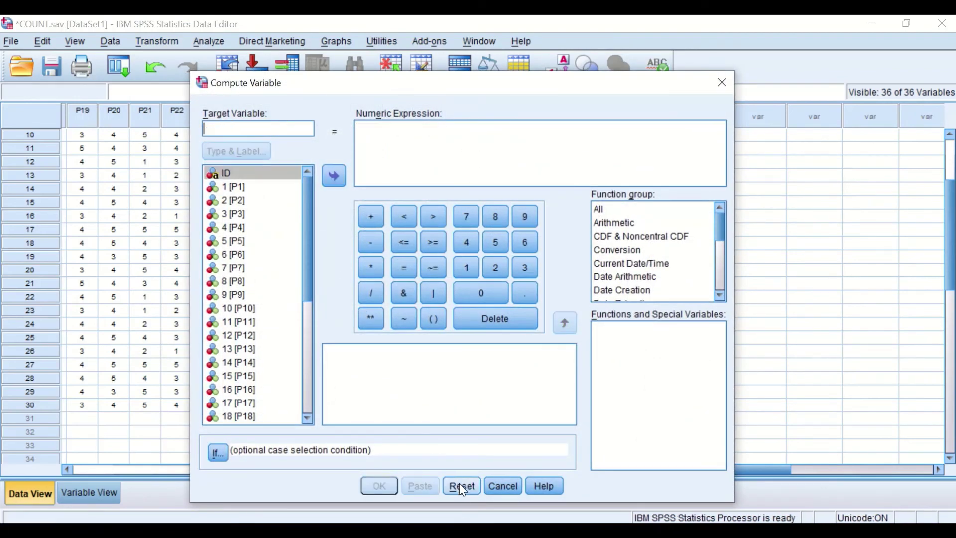
drag(504, 85, 490, 61)
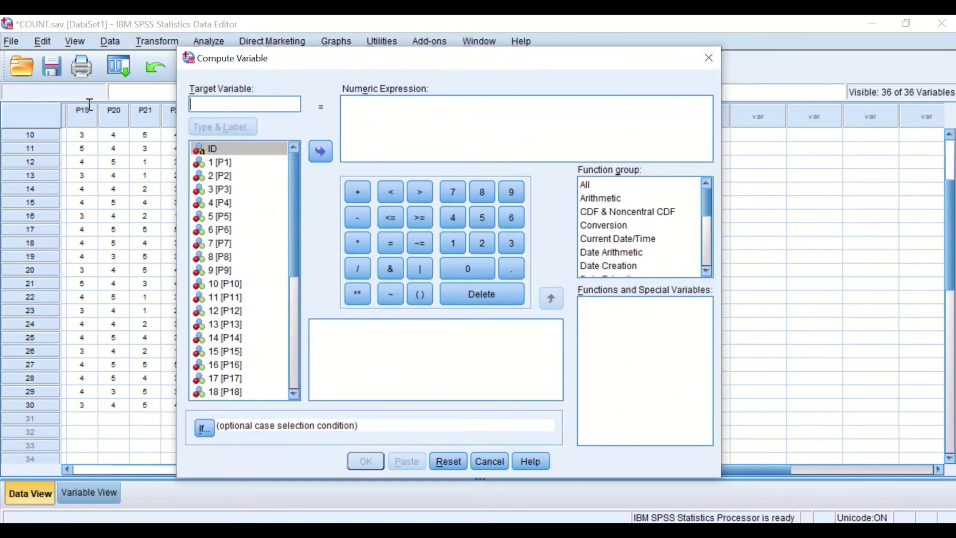
text(Neutra)
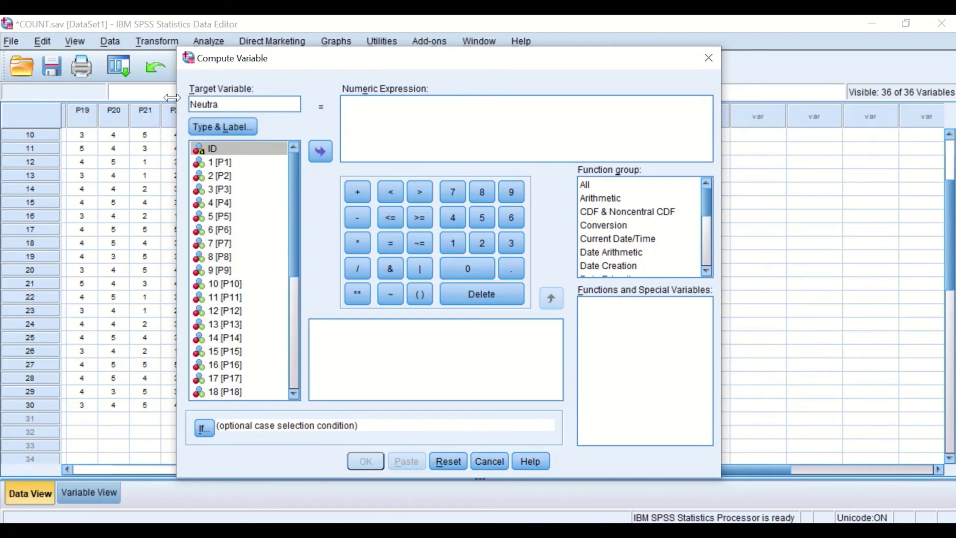
text(lpercentage)
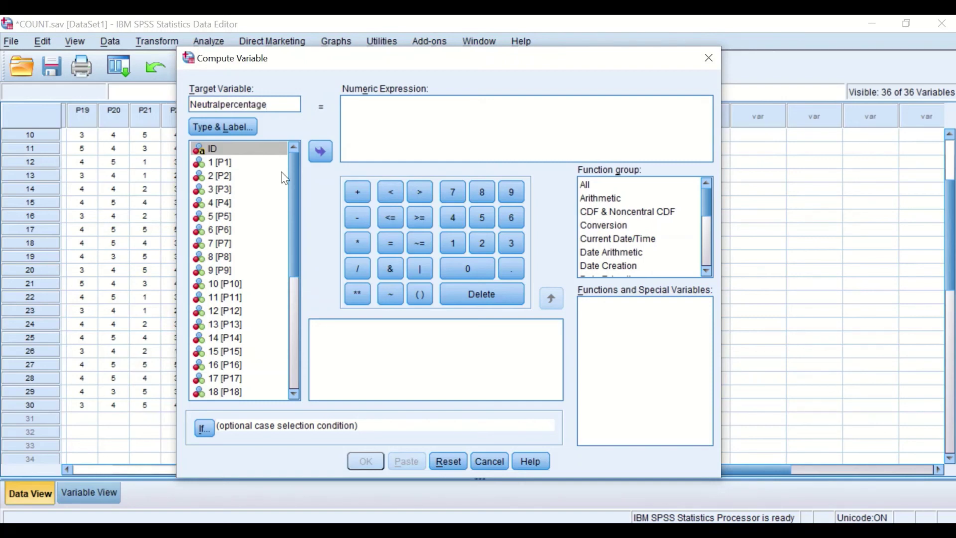
Build the numeric expression Neutral / 30 * 100 for the Neutralpercentage variable.
drag(297, 180, 298, 305)
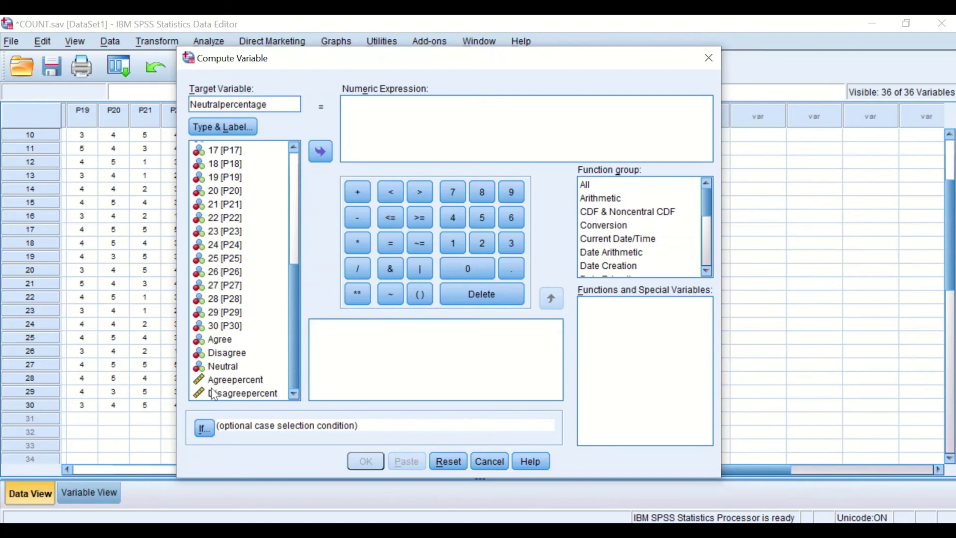
click(220, 368)
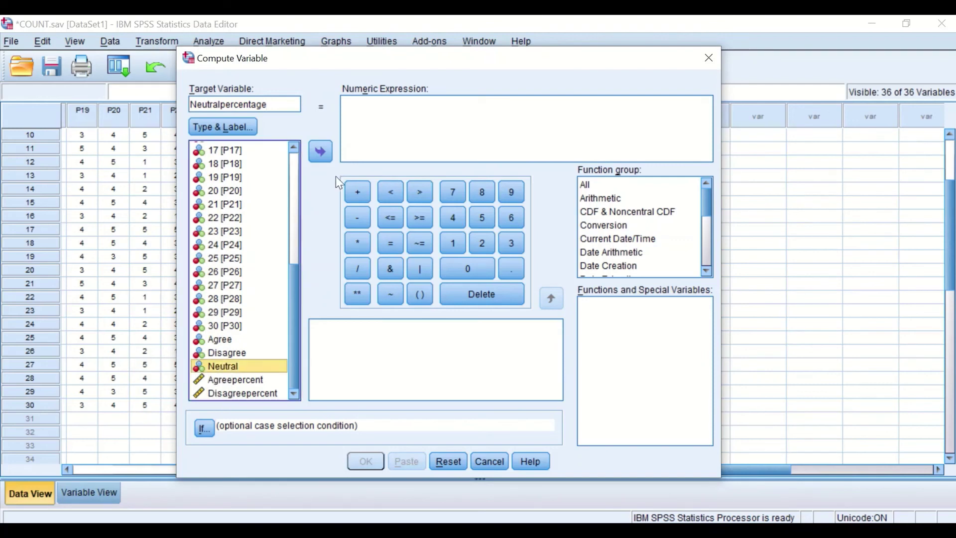
click(322, 151)
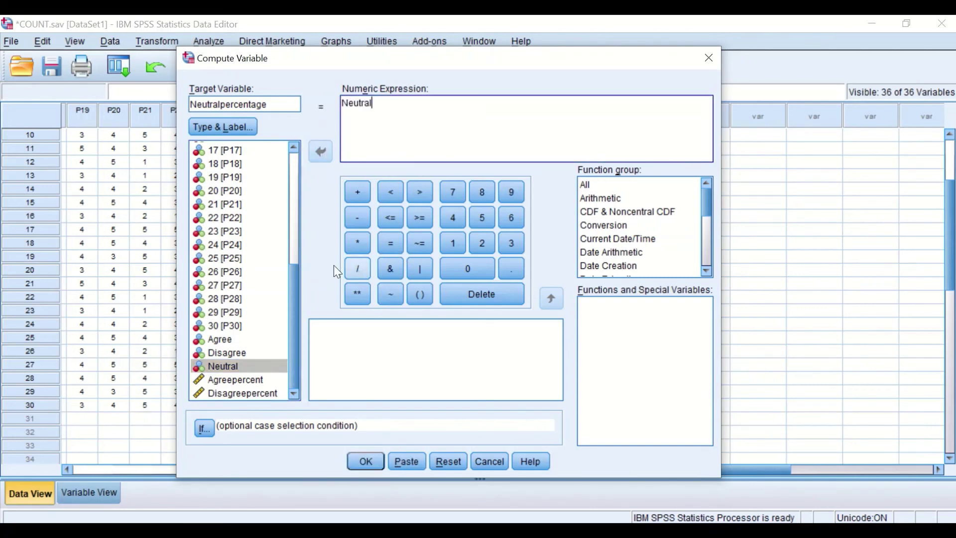
click(356, 267)
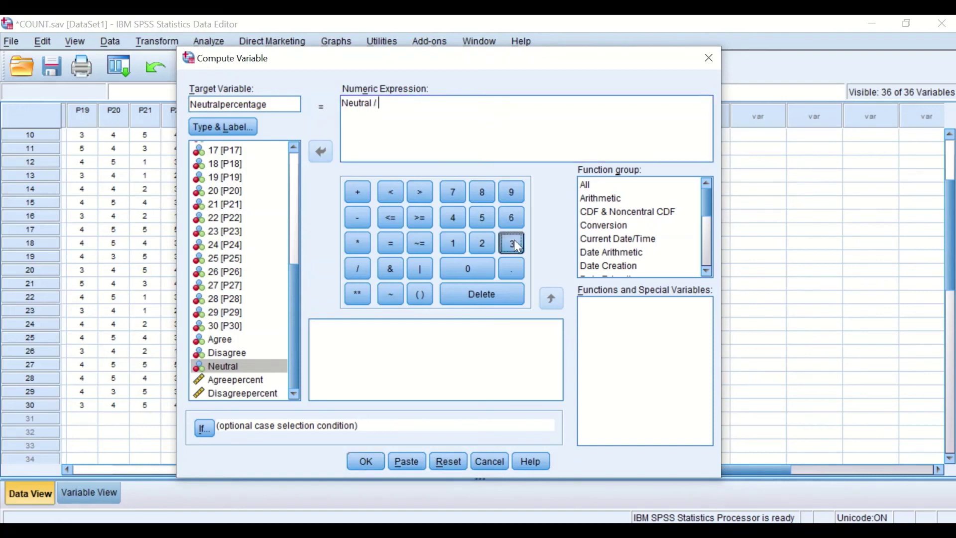
click(511, 242)
click(472, 268)
click(357, 243)
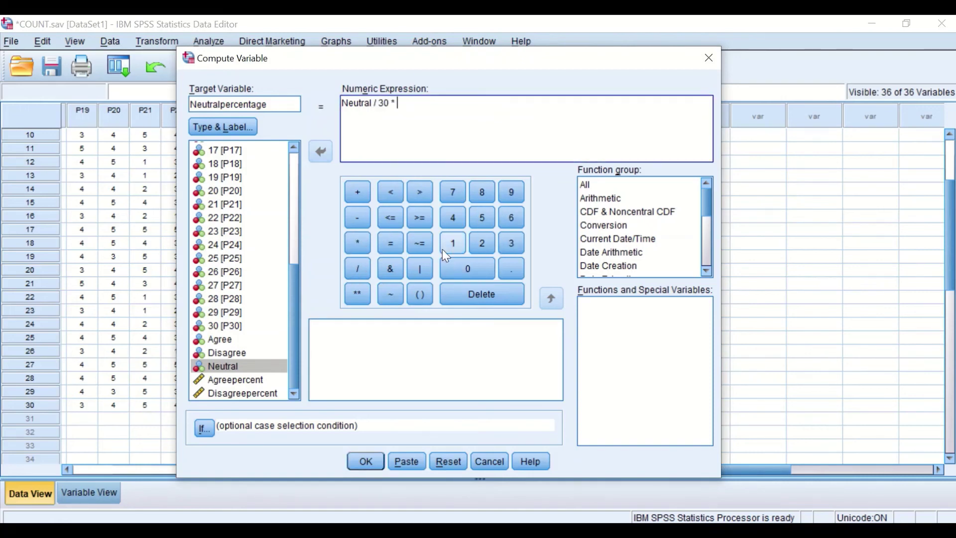
click(451, 244)
click(486, 269)
click(487, 269)
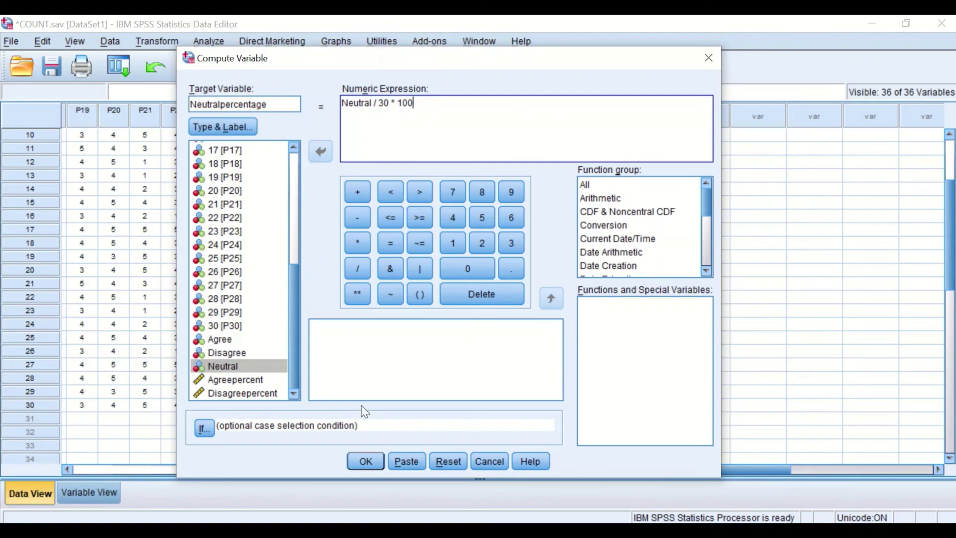
Run the Neutralpercentage computation and return from the output log to the first cases in the data.
click(373, 461)
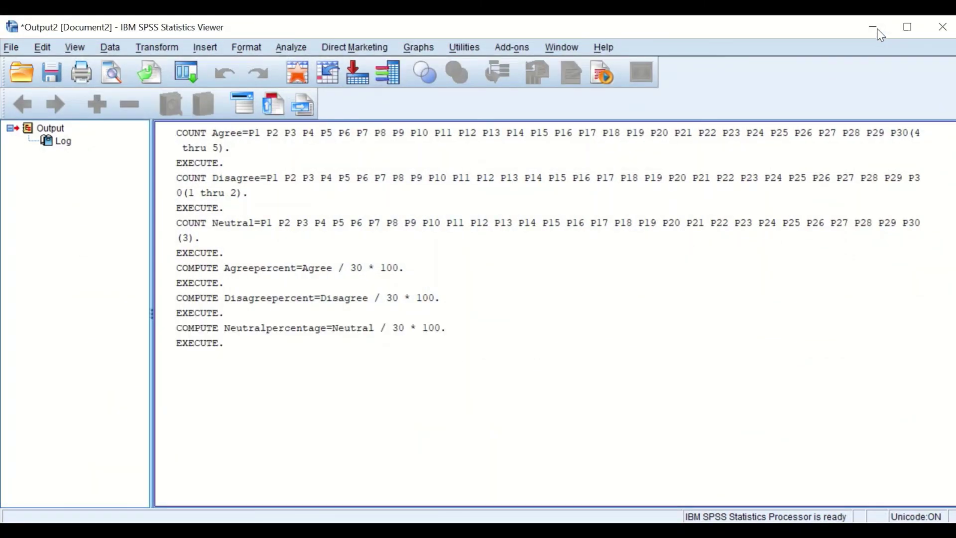
click(879, 31)
scroll(799, 242, up, 3)
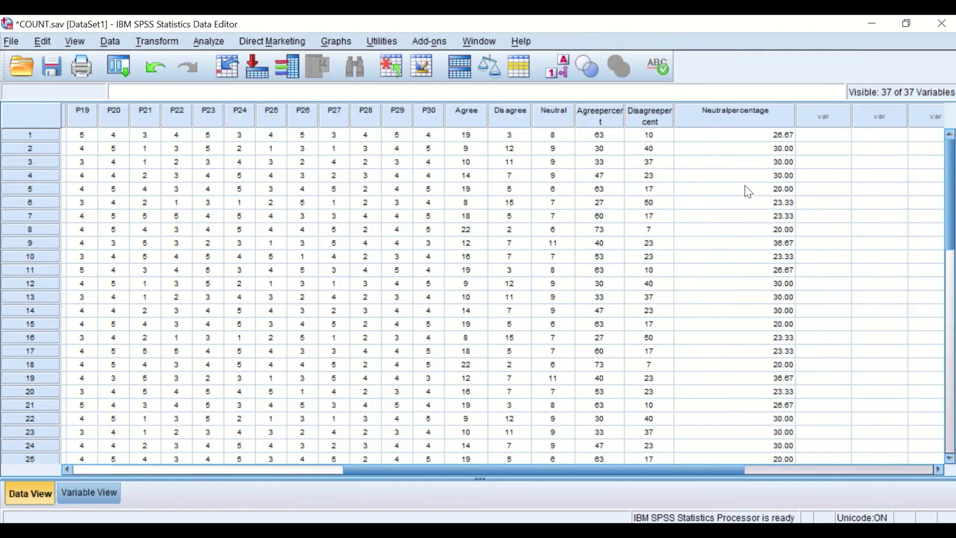
Set the Neutralpercentage variable's decimals to 0 in the variable definitions.
click(89, 499)
scroll(219, 442, down, 3)
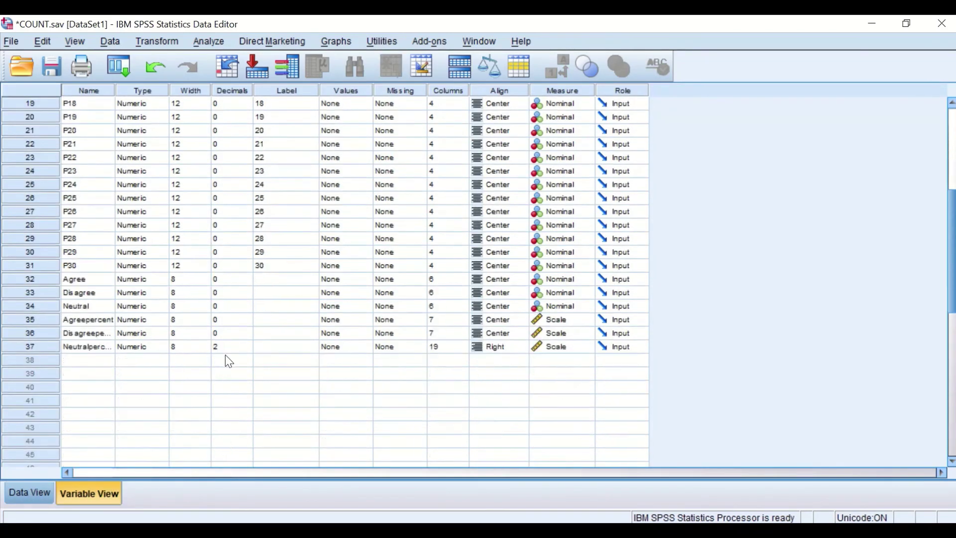
click(243, 348)
click(247, 350)
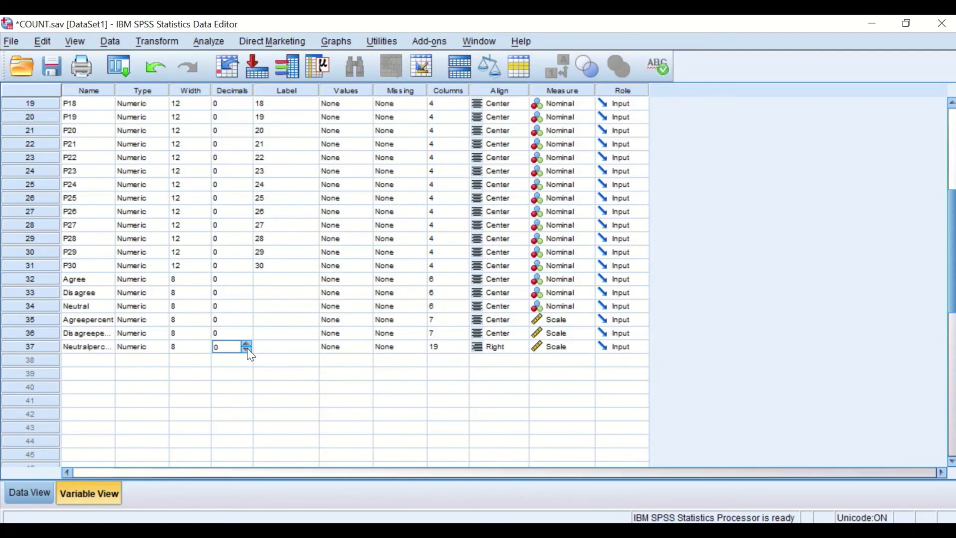
Set the Neutralpercentage variable's column width to 7 and its alignment to Center.
click(459, 346)
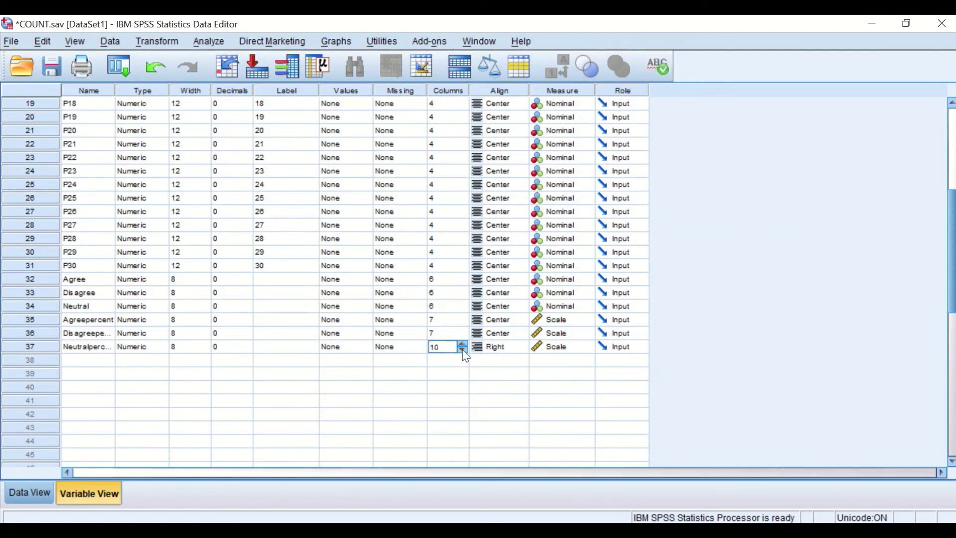
click(463, 350)
click(463, 350)
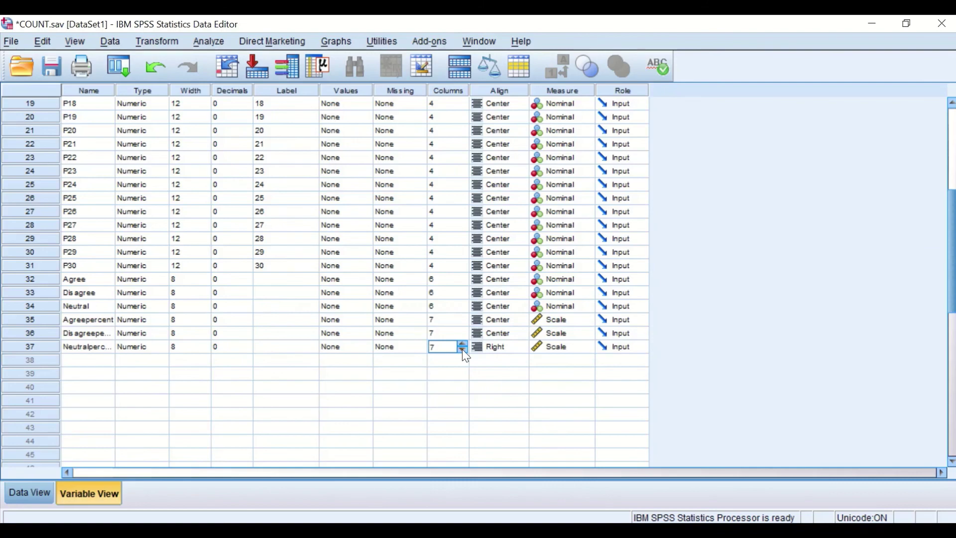
click(502, 350)
click(507, 386)
Return to the data and review the agree, disagree and neutral percentages for all cases.
click(40, 494)
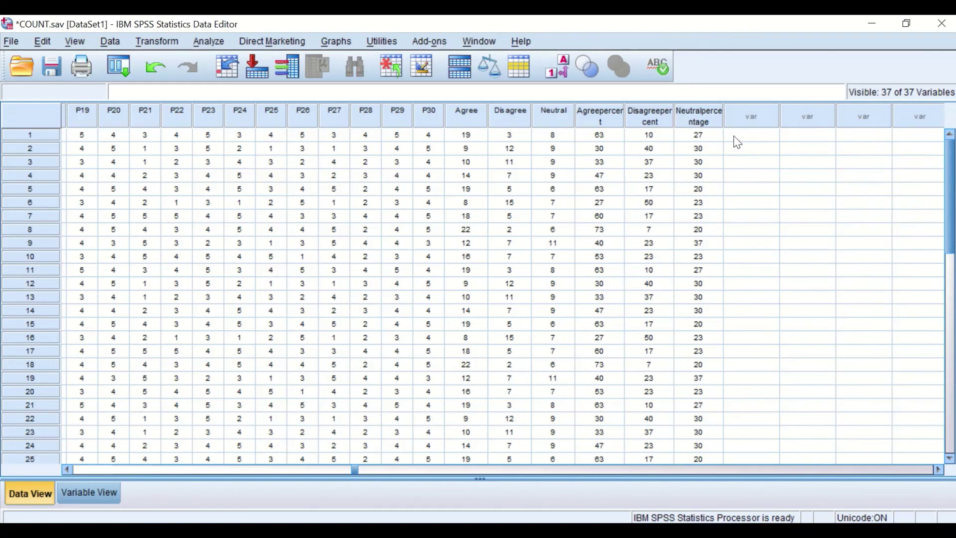
scroll(784, 323, down, 2)
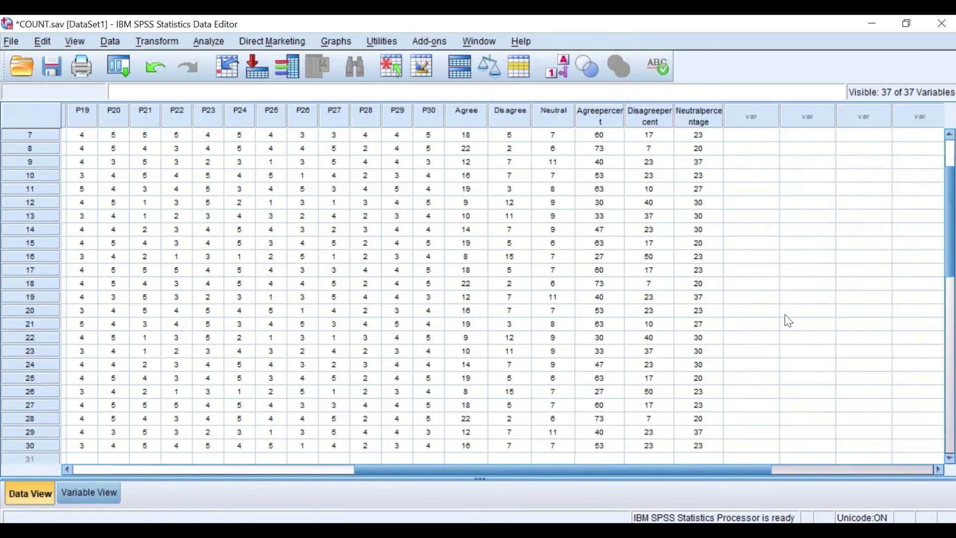
scroll(786, 318, up, 2)
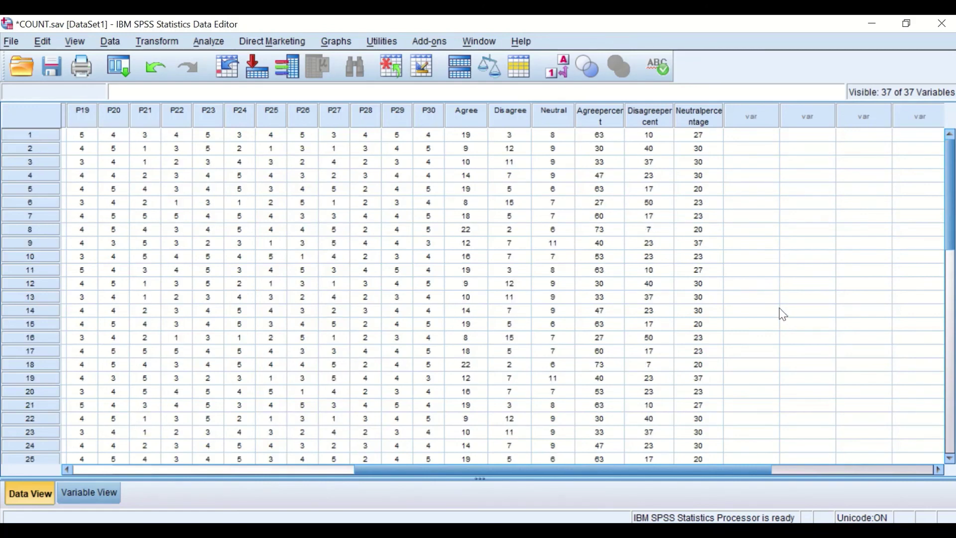